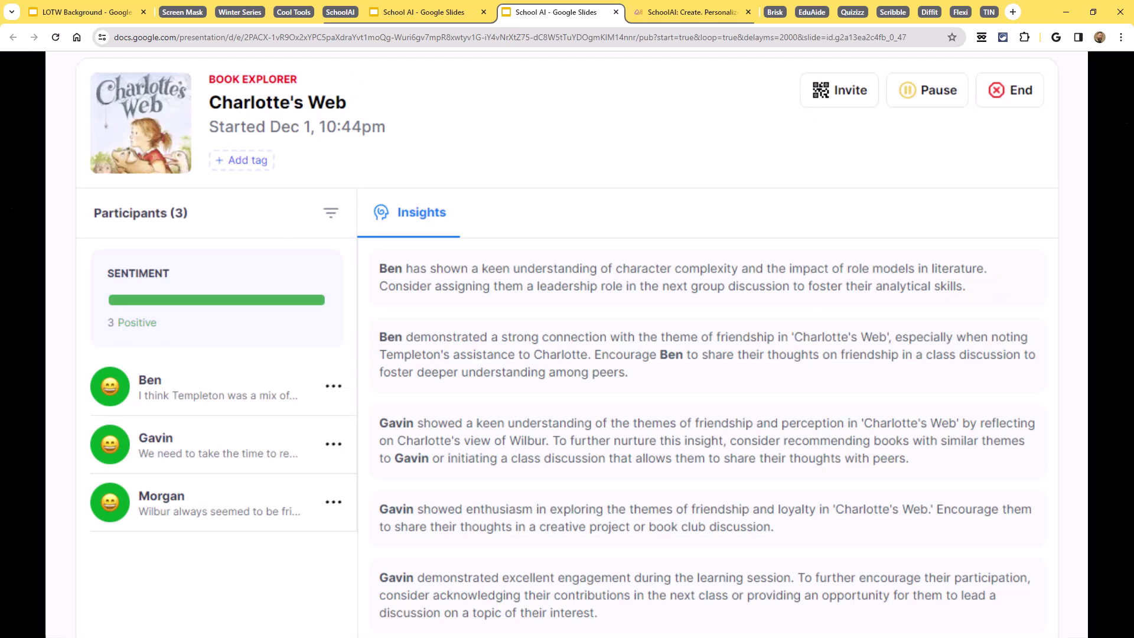
Step: Advance the slideshow from the session insights slide to the generator tools grid slide
{"action": "key", "text": "alt+Tab"}
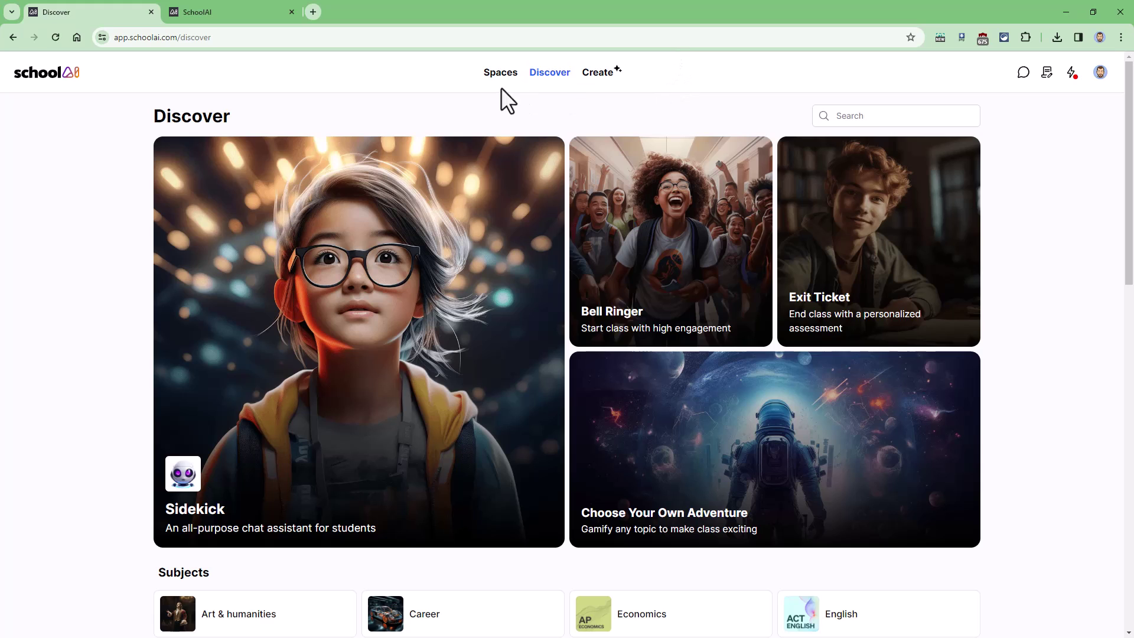
Step: View the list of past Space Sessions, then return to the Discover page
{"action": "left_click", "coordinate": [500, 74]}
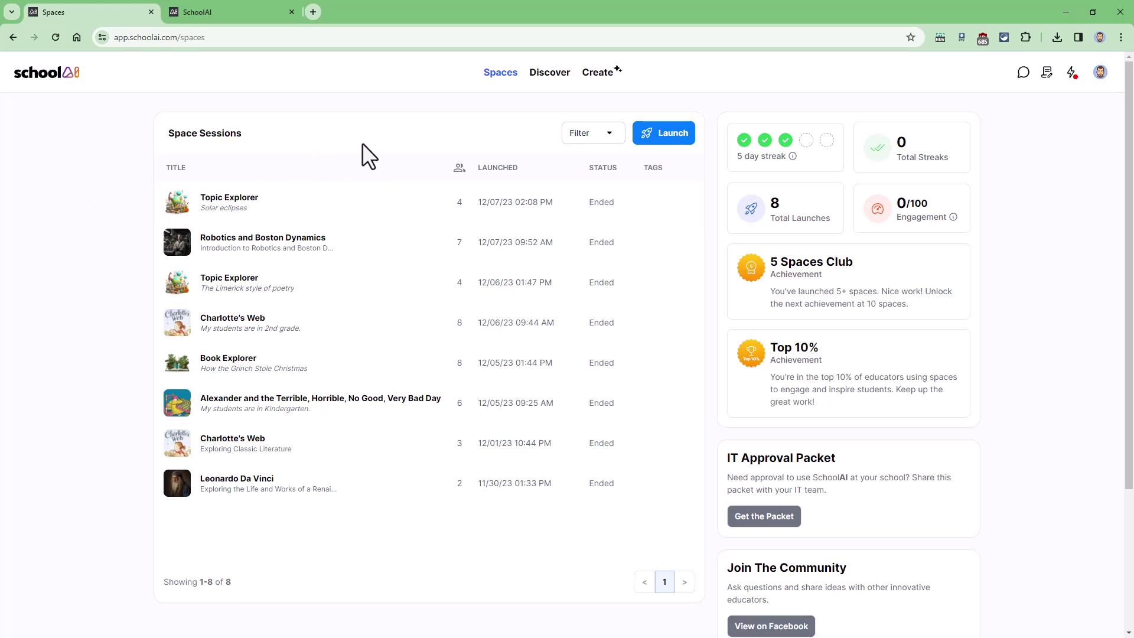
{"action": "left_click", "coordinate": [550, 74]}
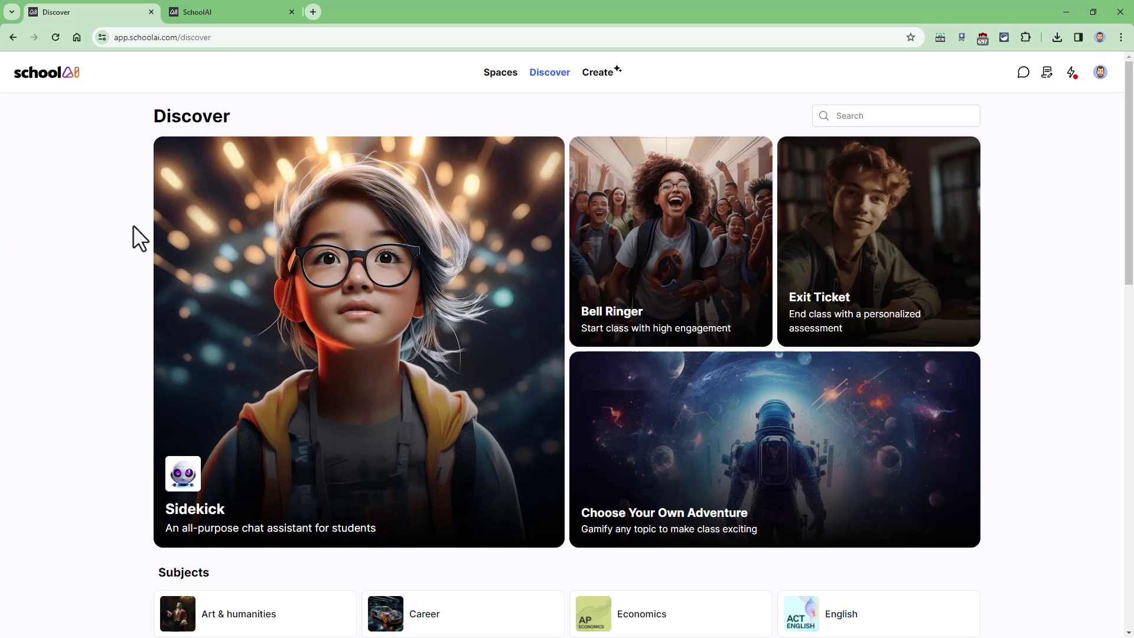
Step: Open Chat with a Historical Figure and scroll through the gallery of figures
{"action": "scroll", "coordinate": [120, 232], "scroll_direction": "down", "scroll_amount": 10}
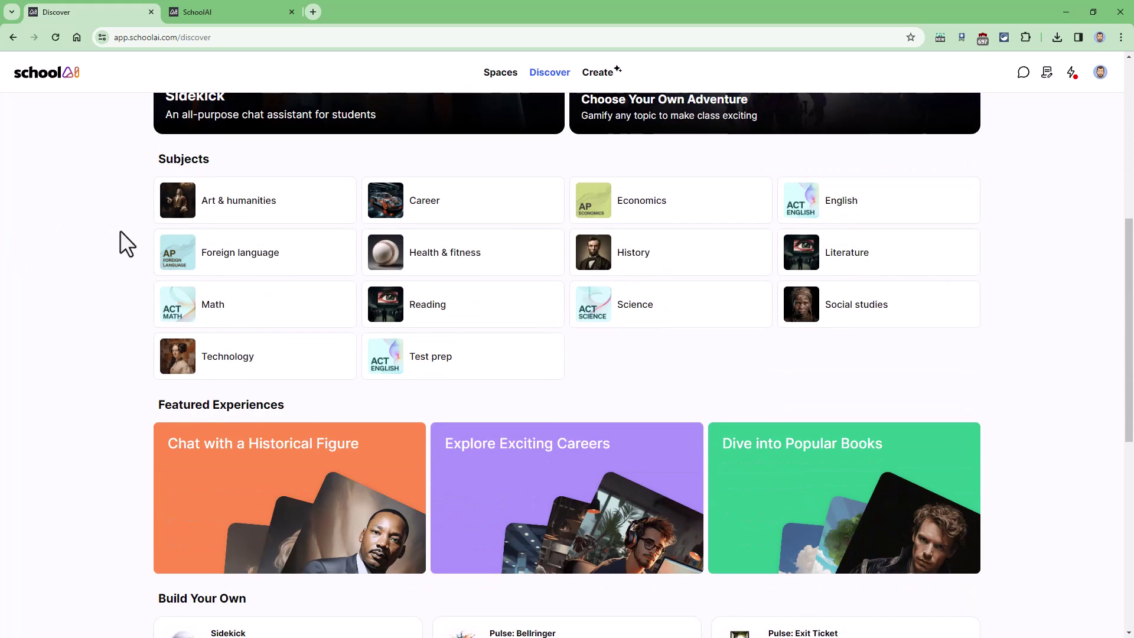
{"action": "scroll", "coordinate": [124, 244], "scroll_direction": "down", "scroll_amount": 1}
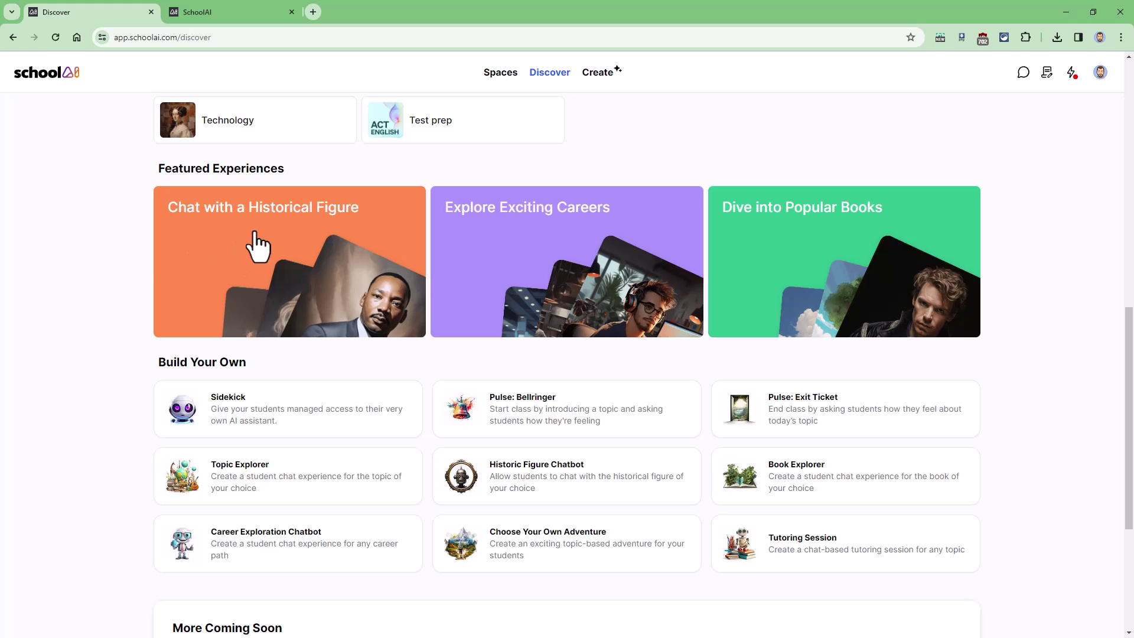
{"action": "left_click", "coordinate": [279, 296]}
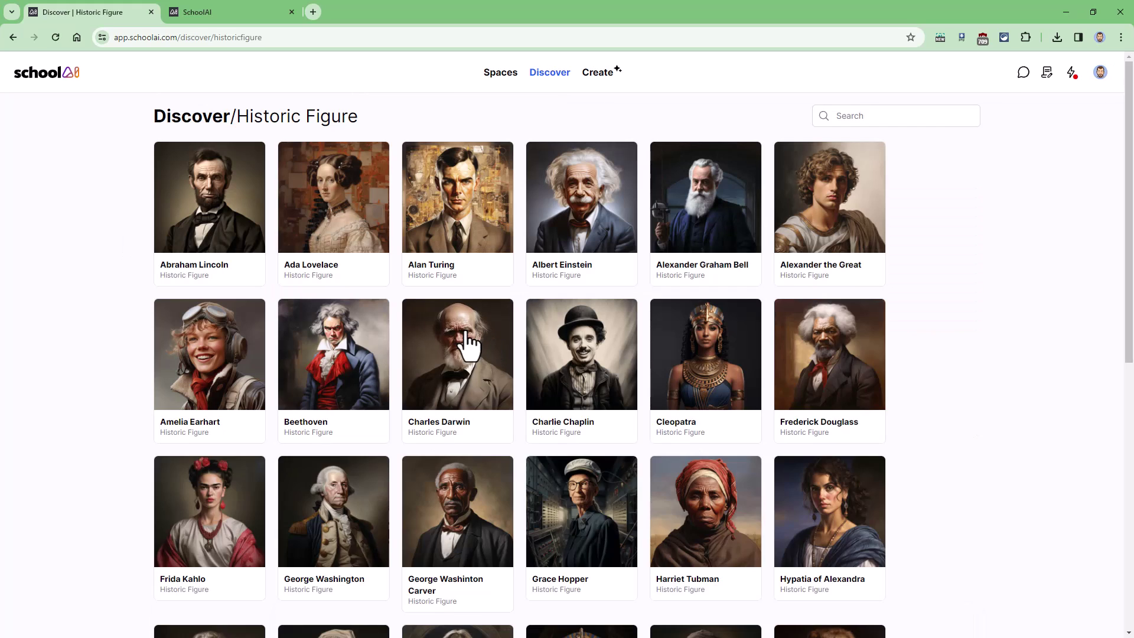
{"action": "scroll", "coordinate": [342, 289], "scroll_direction": "down", "scroll_amount": 8}
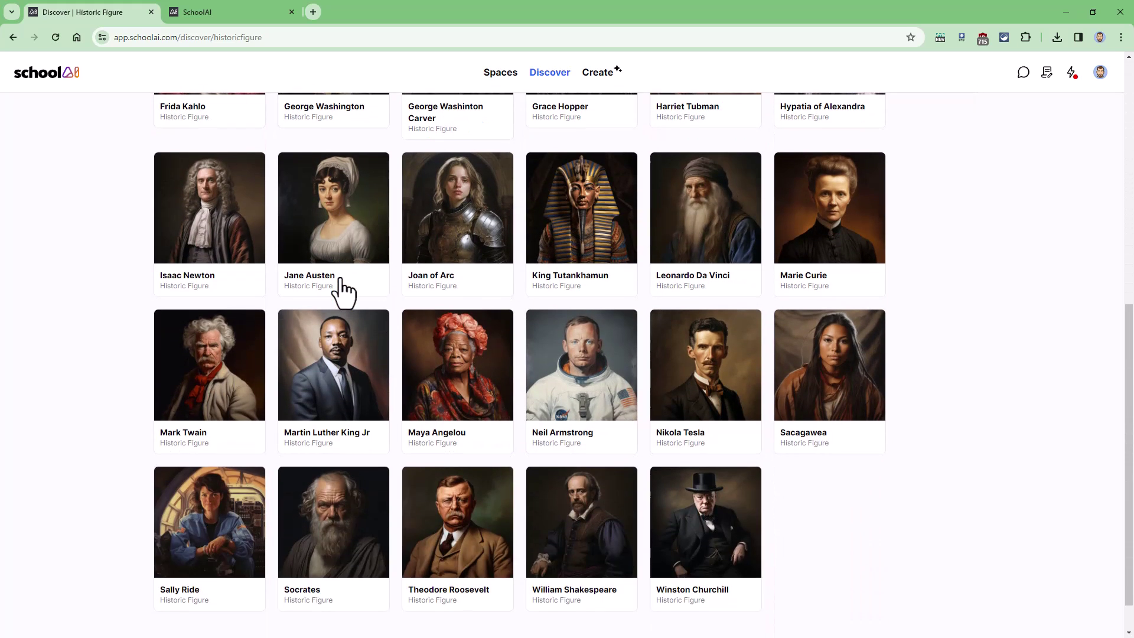
{"action": "scroll", "coordinate": [343, 289], "scroll_direction": "up", "scroll_amount": 5}
{"action": "scroll", "coordinate": [341, 288], "scroll_direction": "up", "scroll_amount": 3}
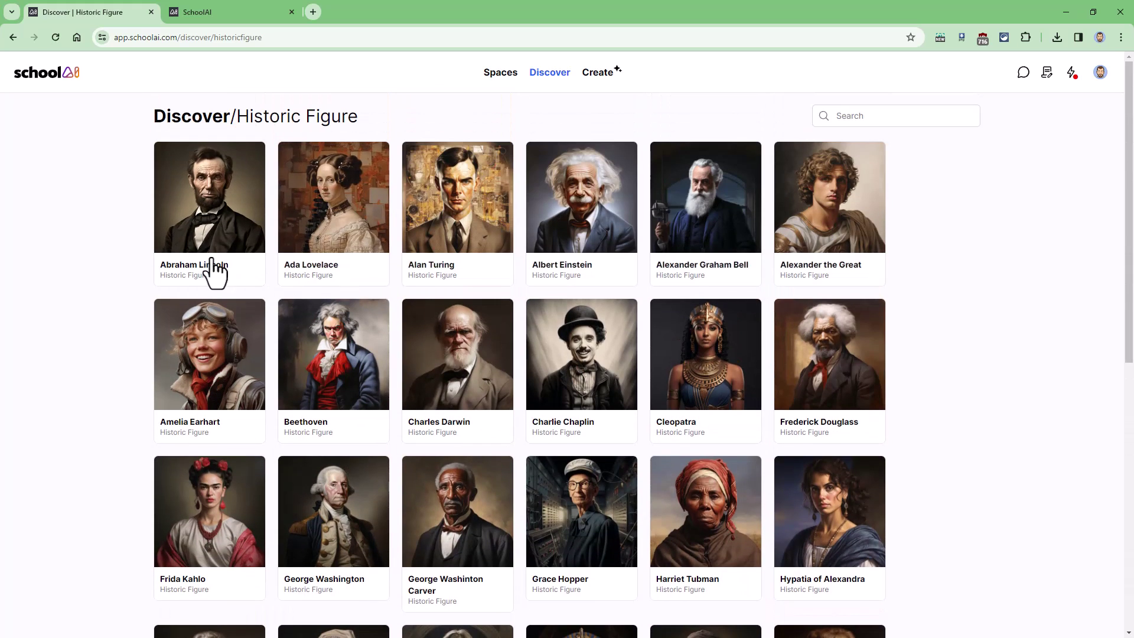
{"action": "scroll", "coordinate": [218, 273], "scroll_direction": "down", "scroll_amount": 2}
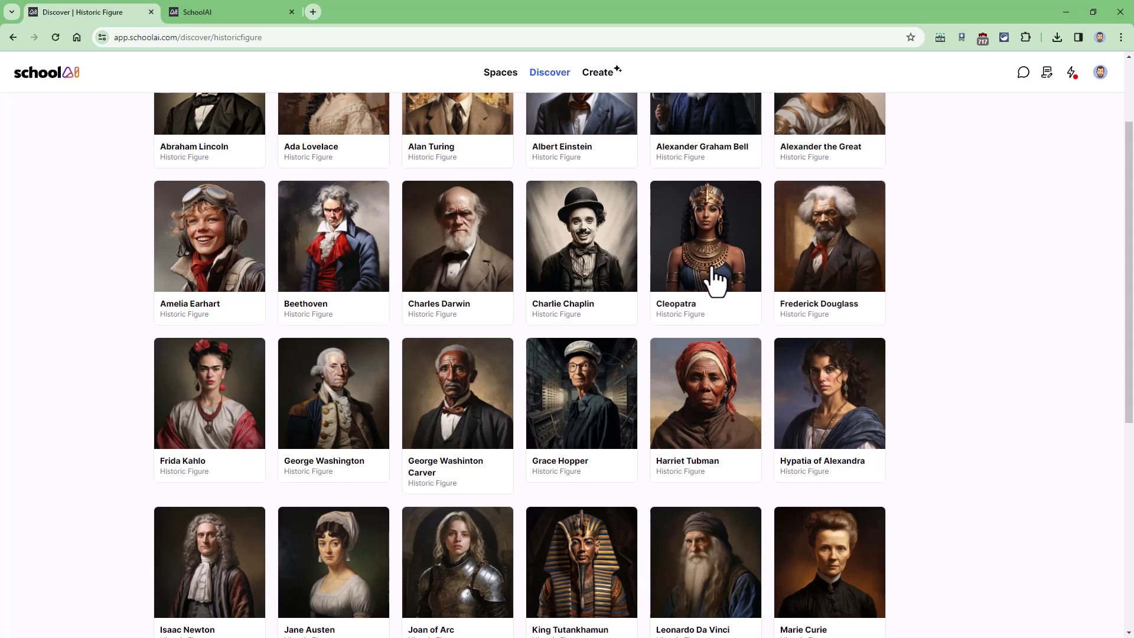
{"action": "scroll", "coordinate": [714, 277], "scroll_direction": "down", "scroll_amount": 1}
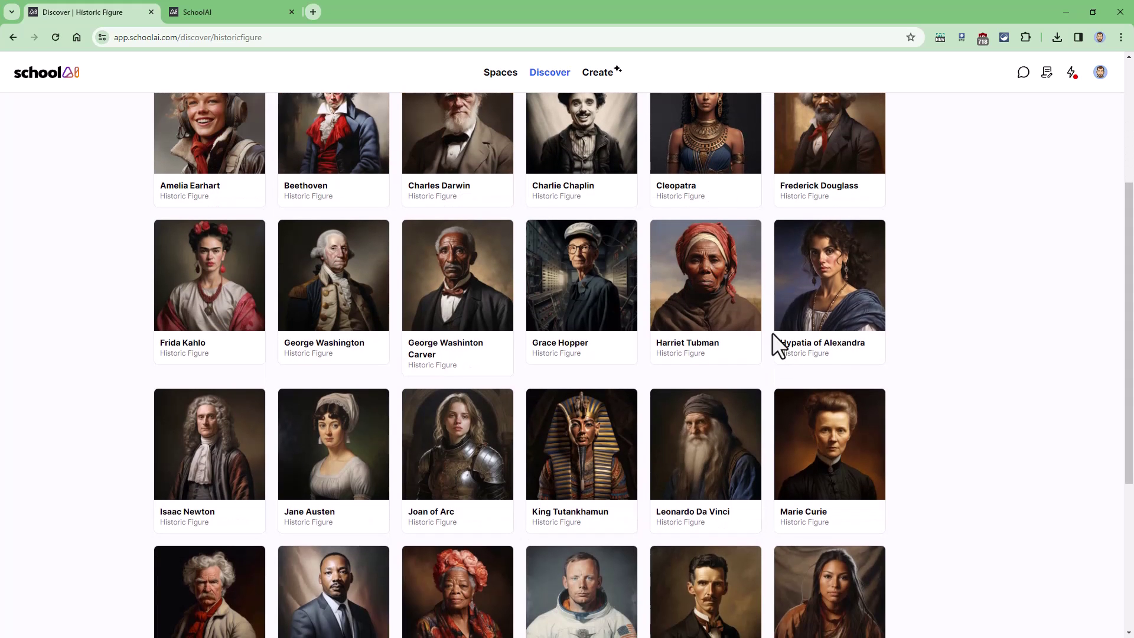
{"action": "scroll", "coordinate": [775, 344], "scroll_direction": "down", "scroll_amount": 3}
{"action": "scroll", "coordinate": [697, 366], "scroll_direction": "down", "scroll_amount": 2}
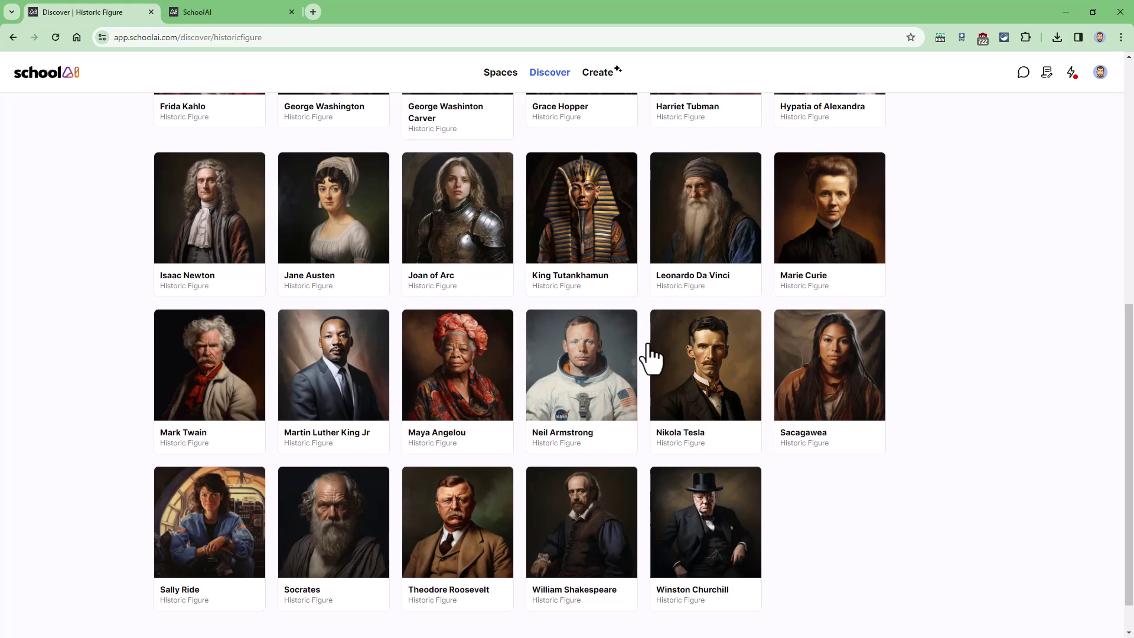
{"action": "scroll", "coordinate": [425, 355], "scroll_direction": "up", "scroll_amount": 8}
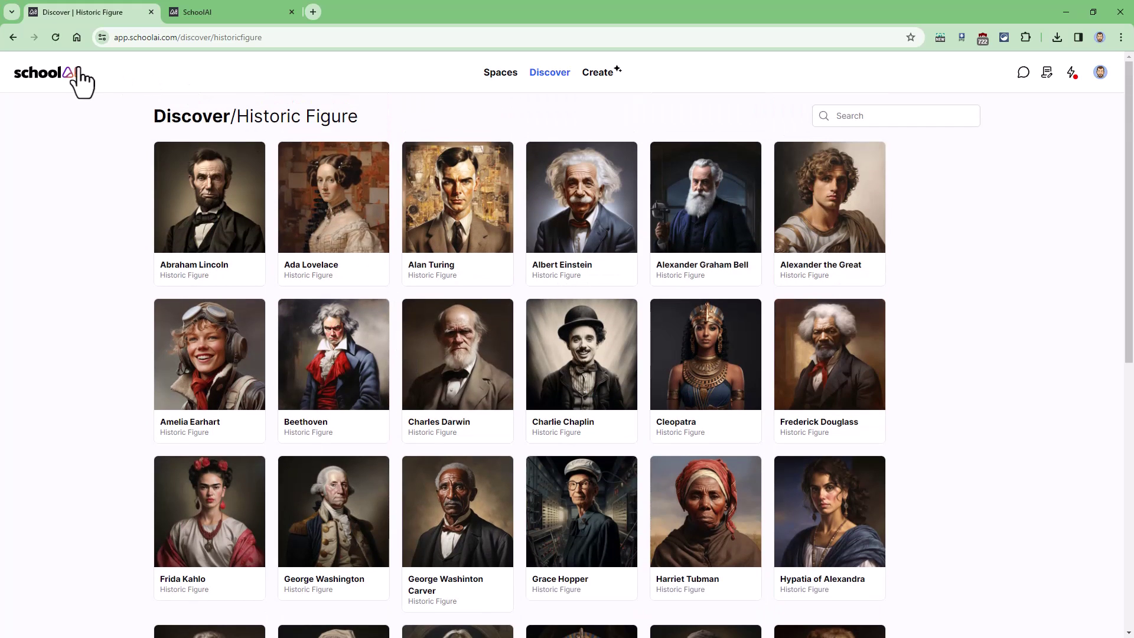
Step: Return to Discover and scroll down to its featured experiences
{"action": "left_click", "coordinate": [549, 72]}
{"action": "scroll", "coordinate": [614, 406], "scroll_direction": "down", "scroll_amount": 2}
{"action": "scroll", "coordinate": [615, 406], "scroll_direction": "down", "scroll_amount": 7}
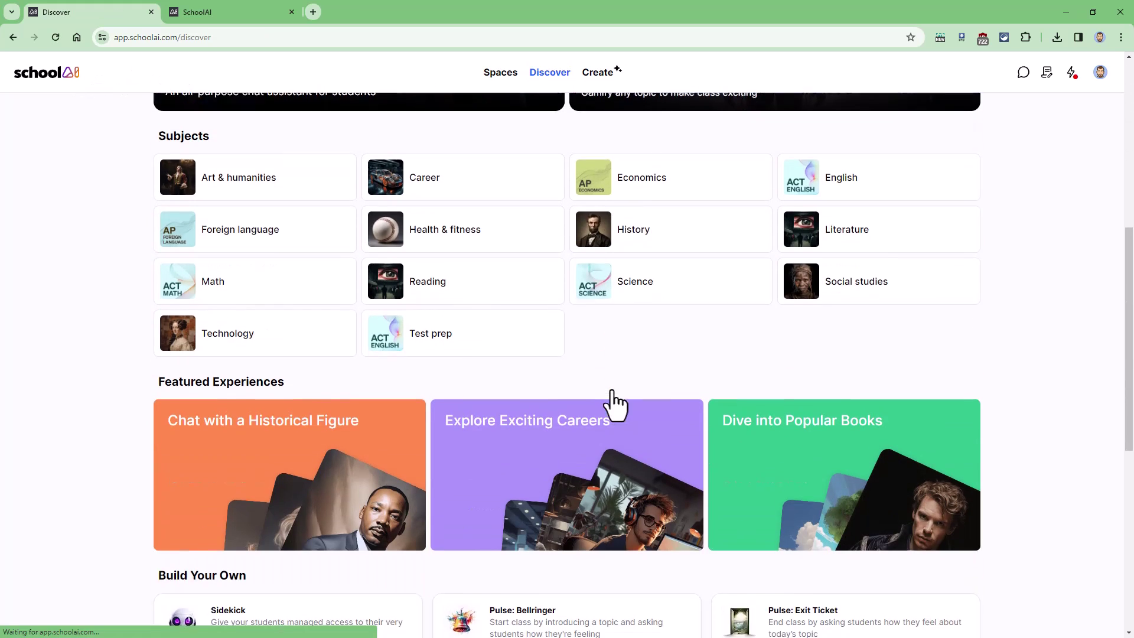
Step: View the Explore Exciting Careers spaces, then go back to Discover
{"action": "left_click", "coordinate": [508, 328]}
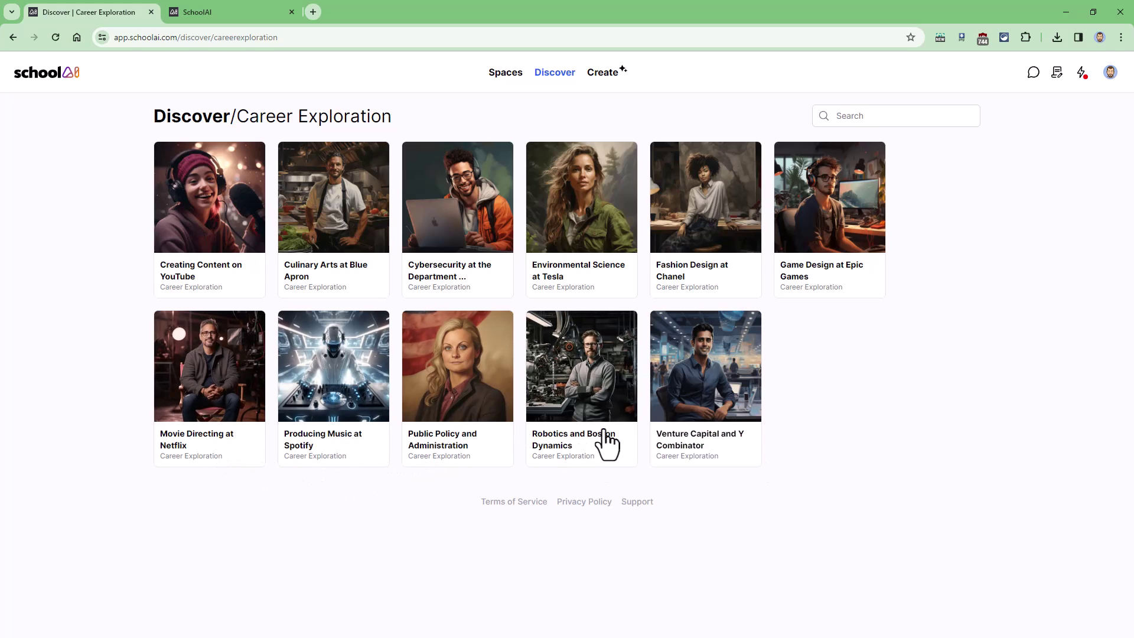
{"action": "left_click", "coordinate": [554, 73]}
{"action": "scroll", "coordinate": [833, 405], "scroll_direction": "down", "scroll_amount": 6}
{"action": "scroll", "coordinate": [835, 409], "scroll_direction": "down", "scroll_amount": 4}
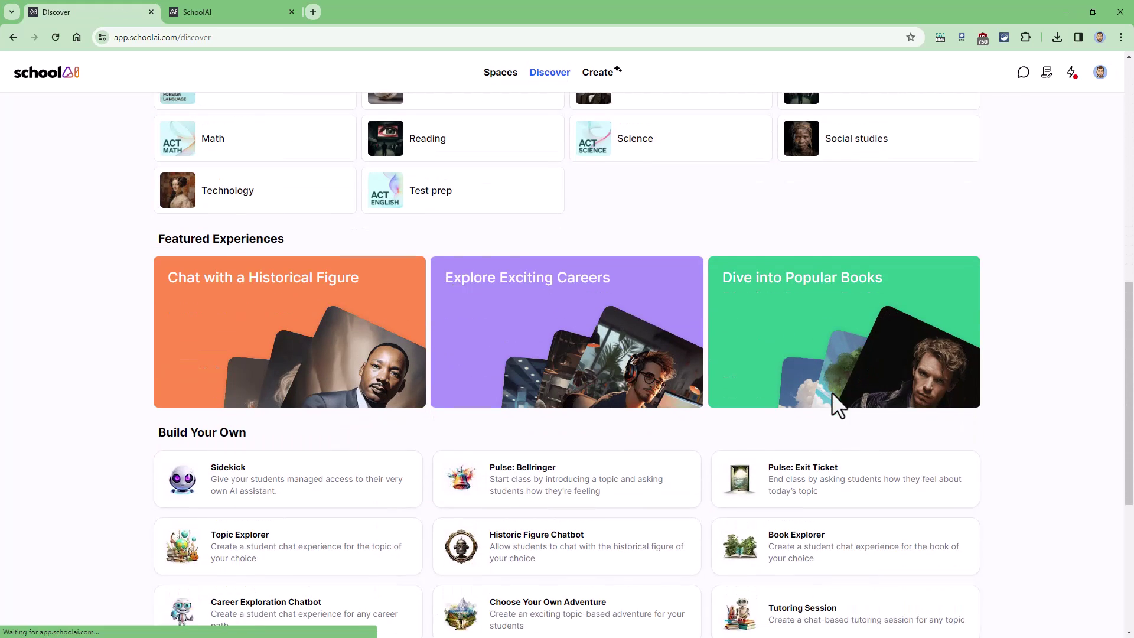
Step: Open Dive into Popular Books and scroll through the Book Explorer list
{"action": "left_click", "coordinate": [798, 310]}
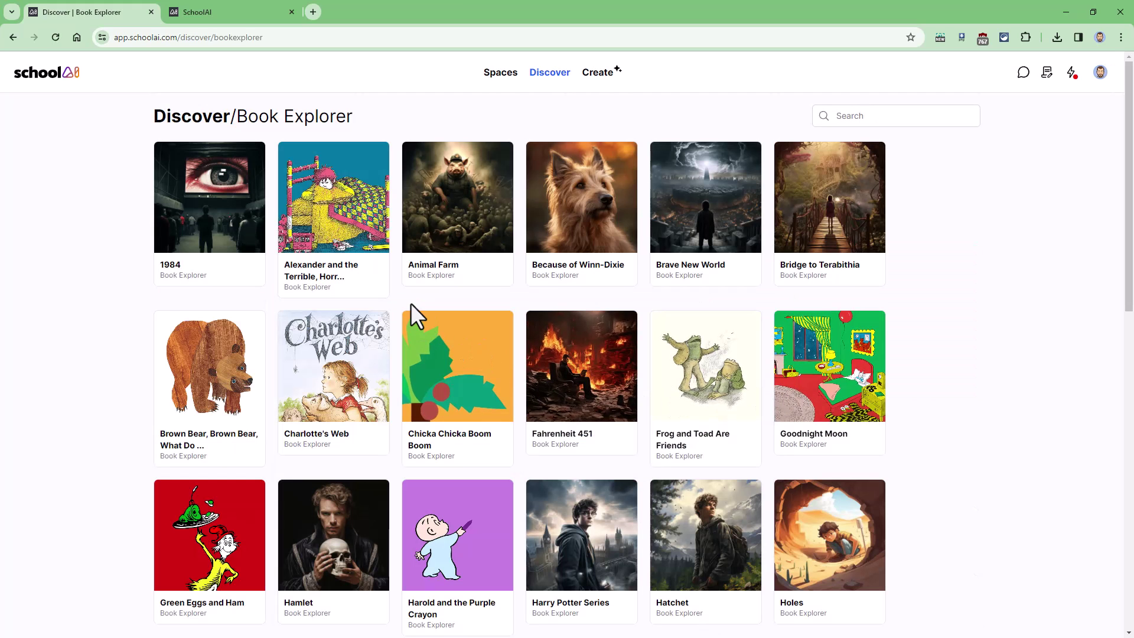
{"action": "scroll", "coordinate": [412, 306], "scroll_direction": "down", "scroll_amount": 3}
{"action": "scroll", "coordinate": [411, 305], "scroll_direction": "down", "scroll_amount": 10}
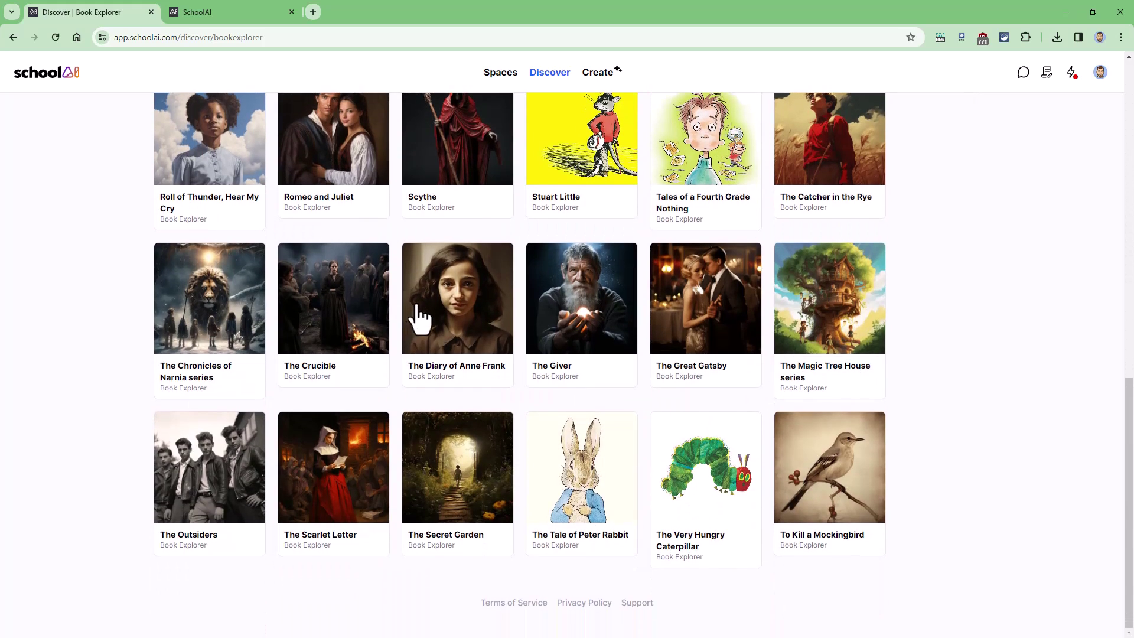
{"action": "scroll", "coordinate": [414, 308], "scroll_direction": "up", "scroll_amount": 3}
{"action": "scroll", "coordinate": [421, 319], "scroll_direction": "up", "scroll_amount": 10}
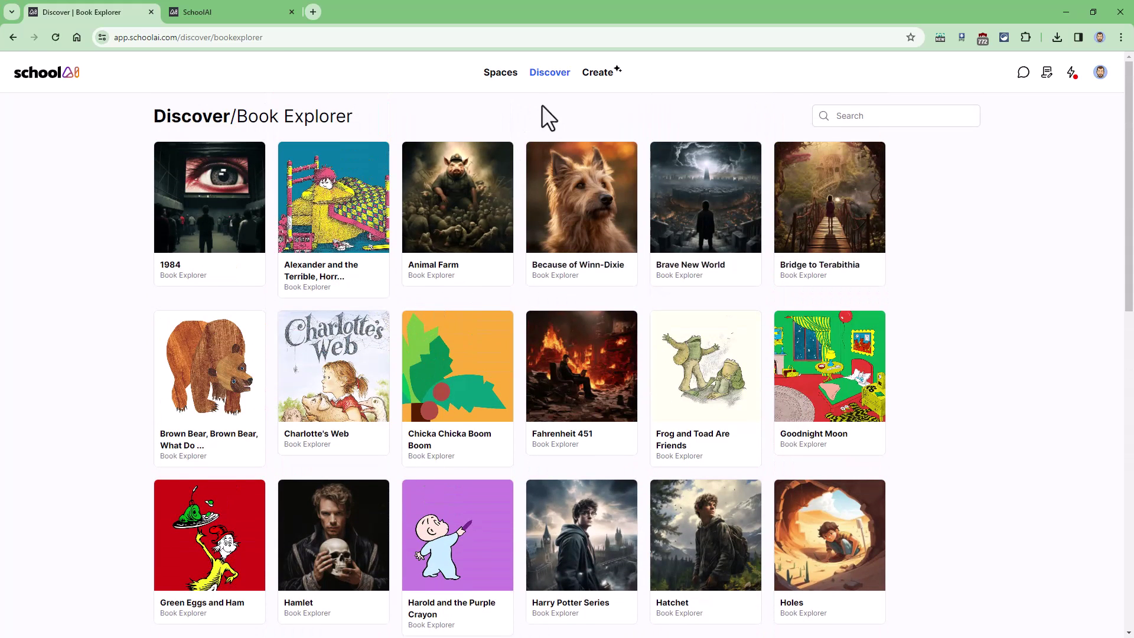
Step: Find and open the Historic Figure Chatbot builder from the Discover page
{"action": "left_click", "coordinate": [553, 76]}
{"action": "scroll", "coordinate": [352, 482], "scroll_direction": "down", "scroll_amount": 4}
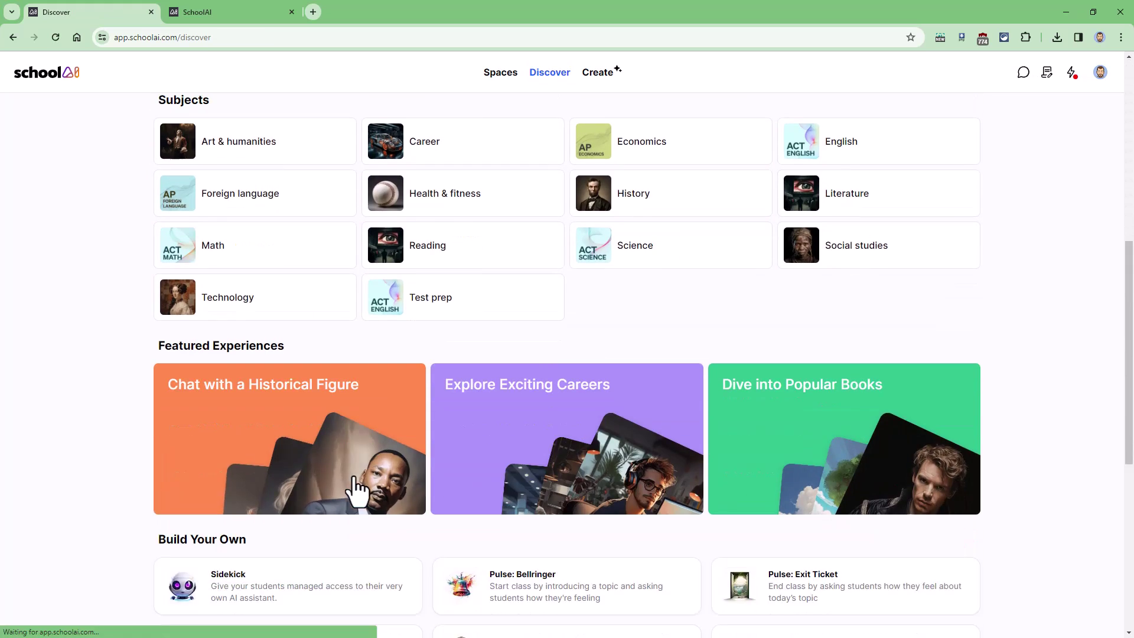
{"action": "scroll", "coordinate": [355, 490], "scroll_direction": "down", "scroll_amount": 1}
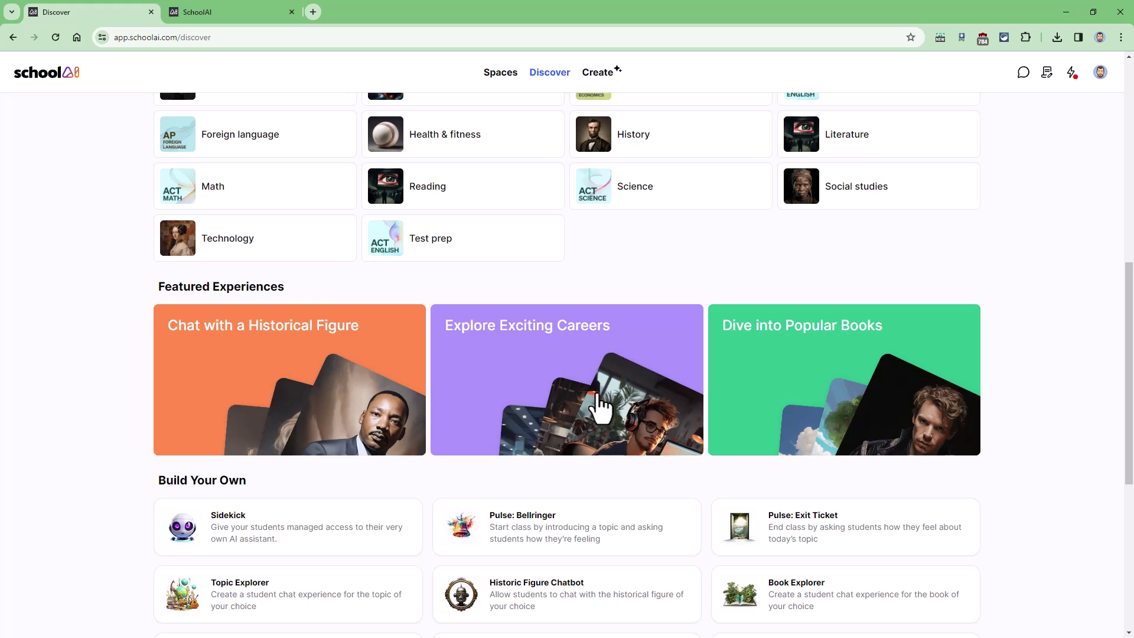
{"action": "scroll", "coordinate": [886, 354], "scroll_direction": "down", "scroll_amount": 2}
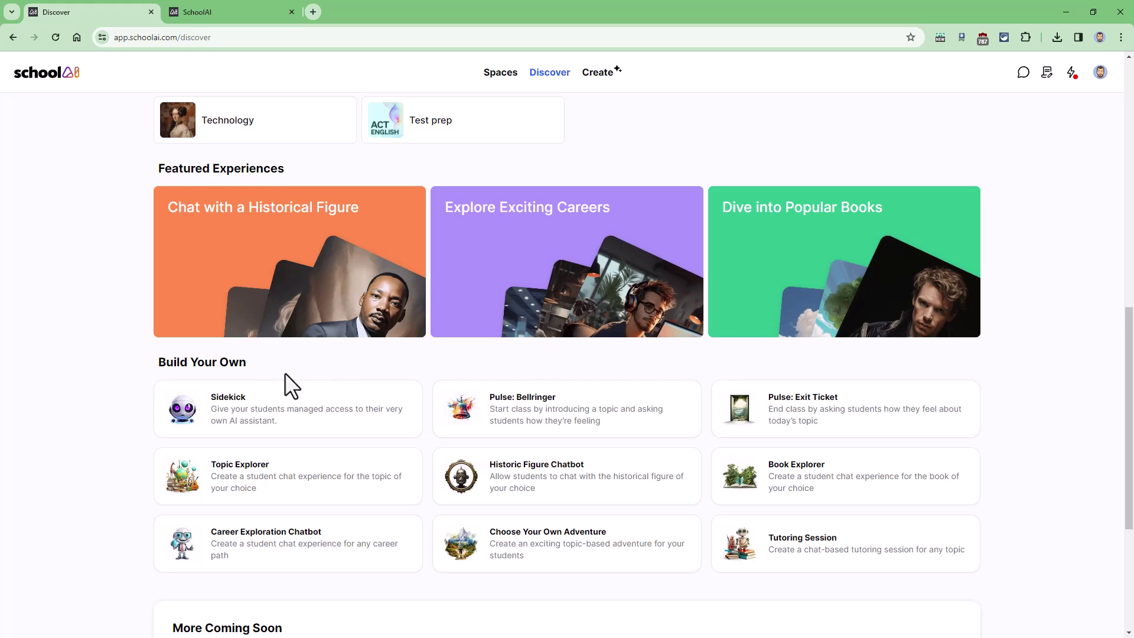
{"action": "scroll", "coordinate": [284, 378], "scroll_direction": "down", "scroll_amount": 1}
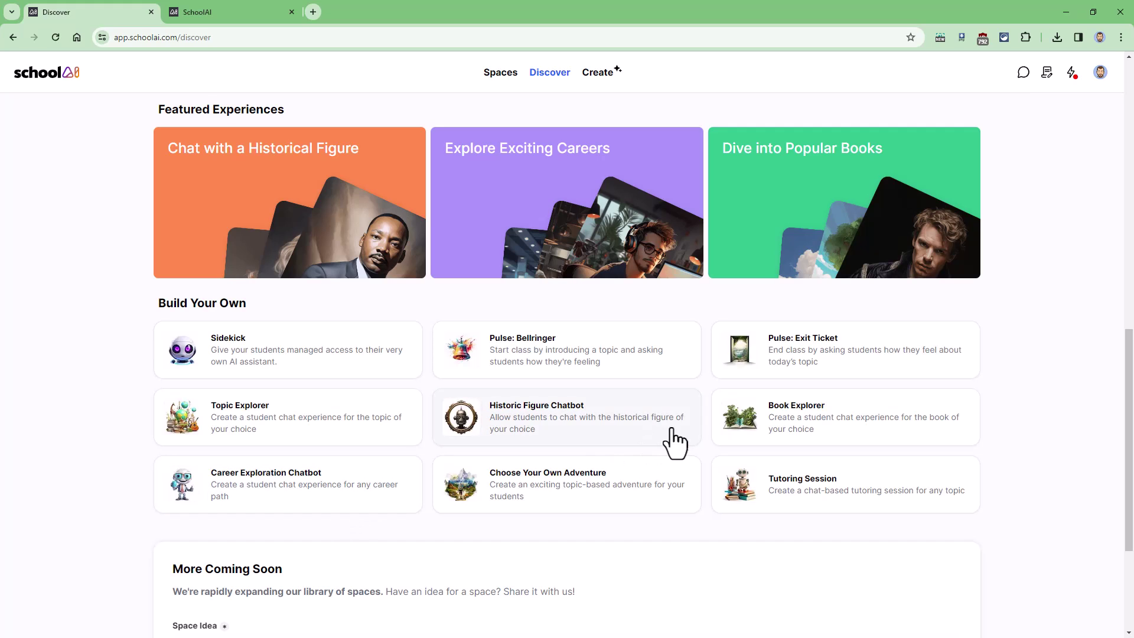
{"action": "left_click", "coordinate": [601, 441]}
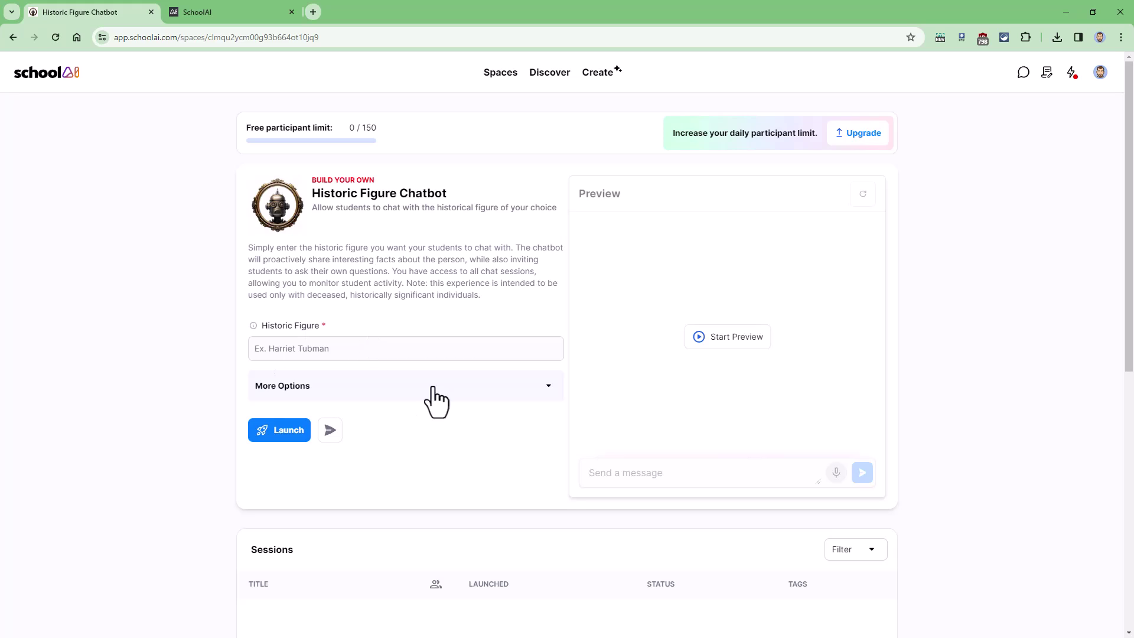
Step: Expand More Options to show the Class Description and Custom Instructions fields
{"action": "left_click", "coordinate": [465, 391]}
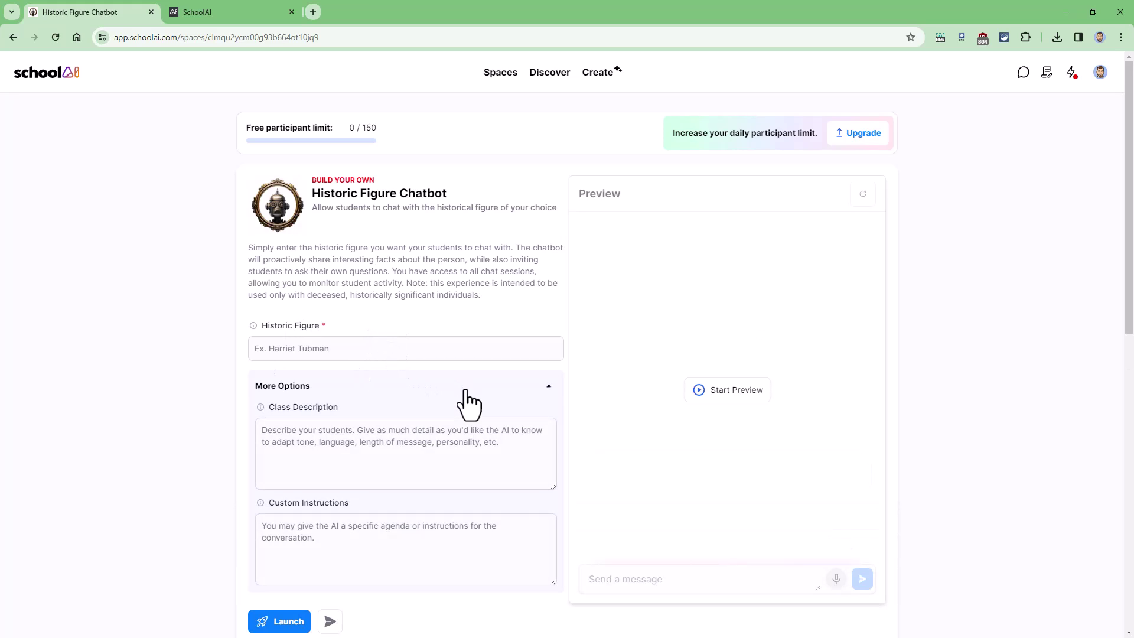
{"action": "scroll", "coordinate": [463, 392], "scroll_direction": "down", "scroll_amount": 2}
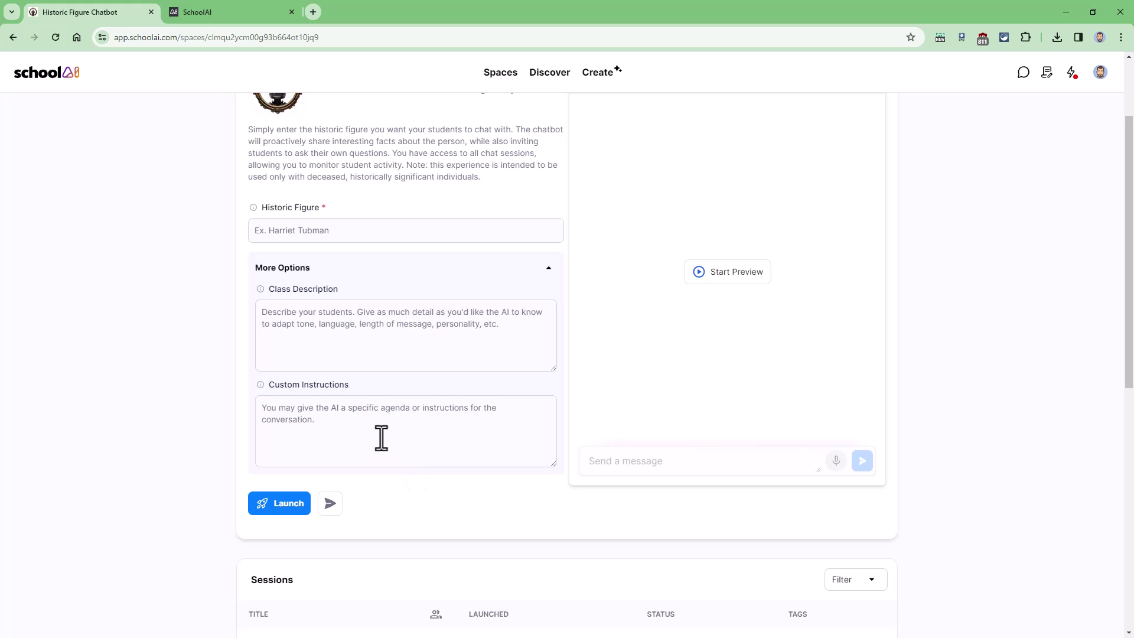
{"action": "scroll", "coordinate": [405, 410], "scroll_direction": "up", "scroll_amount": 2}
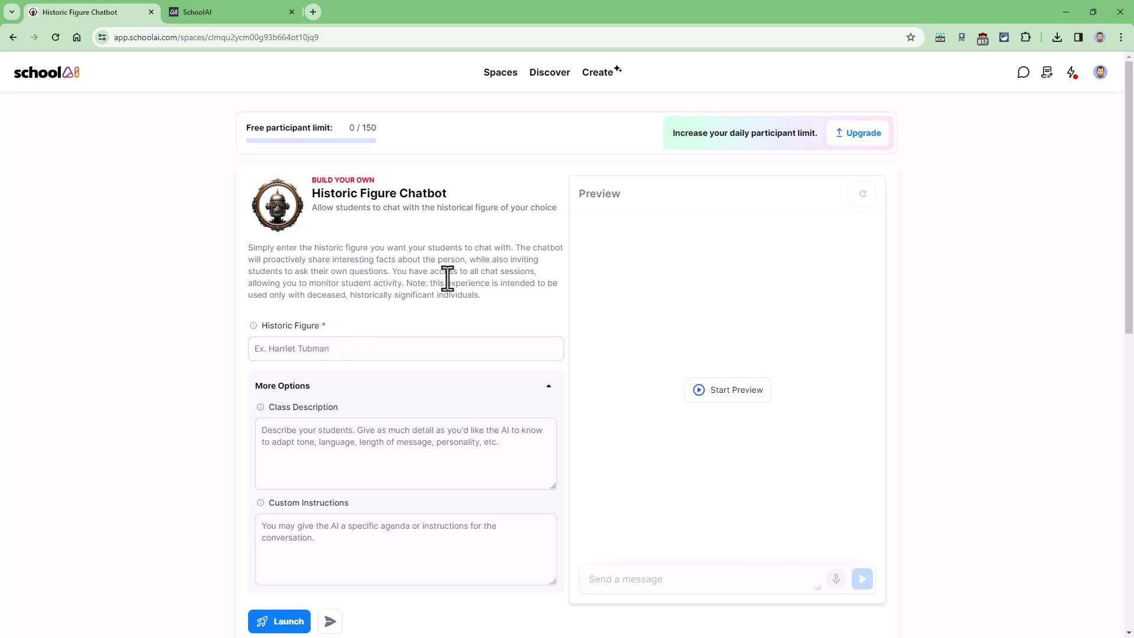
Step: Browse the Discover page and open the Bell Ringer space
{"action": "left_click", "coordinate": [549, 84]}
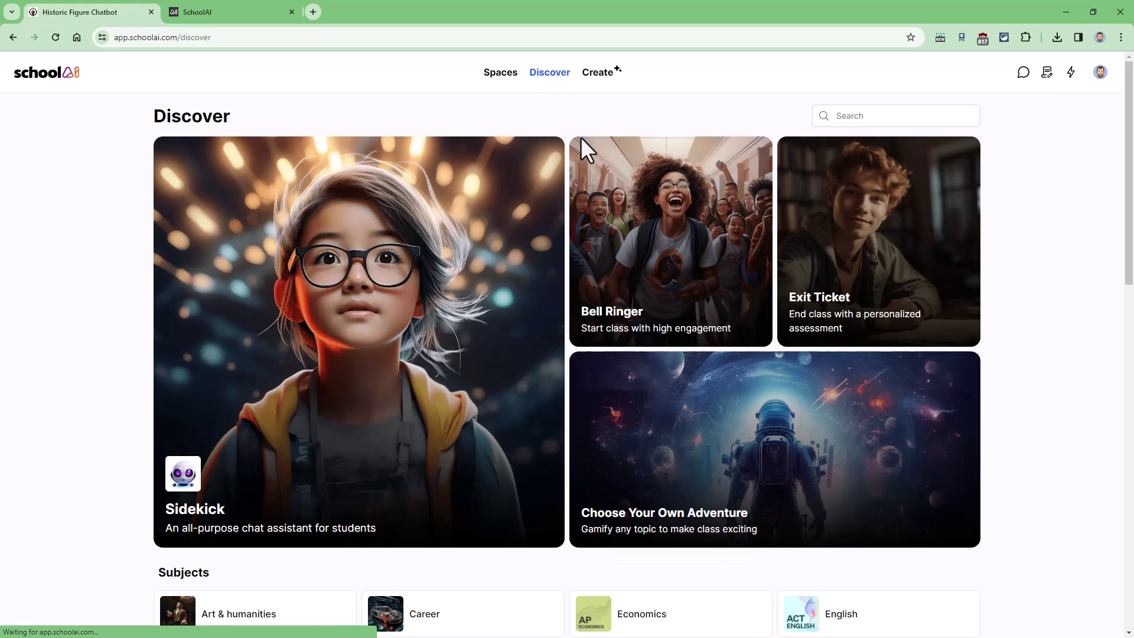
{"action": "scroll", "coordinate": [699, 475], "scroll_direction": "down", "scroll_amount": 8}
{"action": "scroll", "coordinate": [703, 477], "scroll_direction": "down", "scroll_amount": 3}
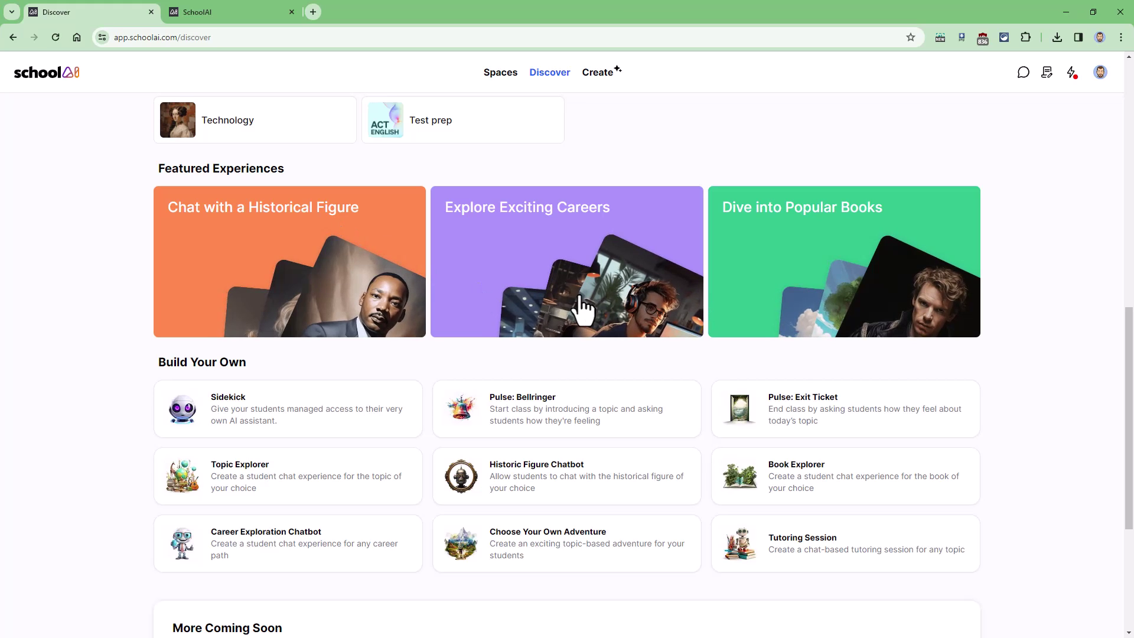
{"action": "scroll", "coordinate": [582, 307], "scroll_direction": "up", "scroll_amount": 10}
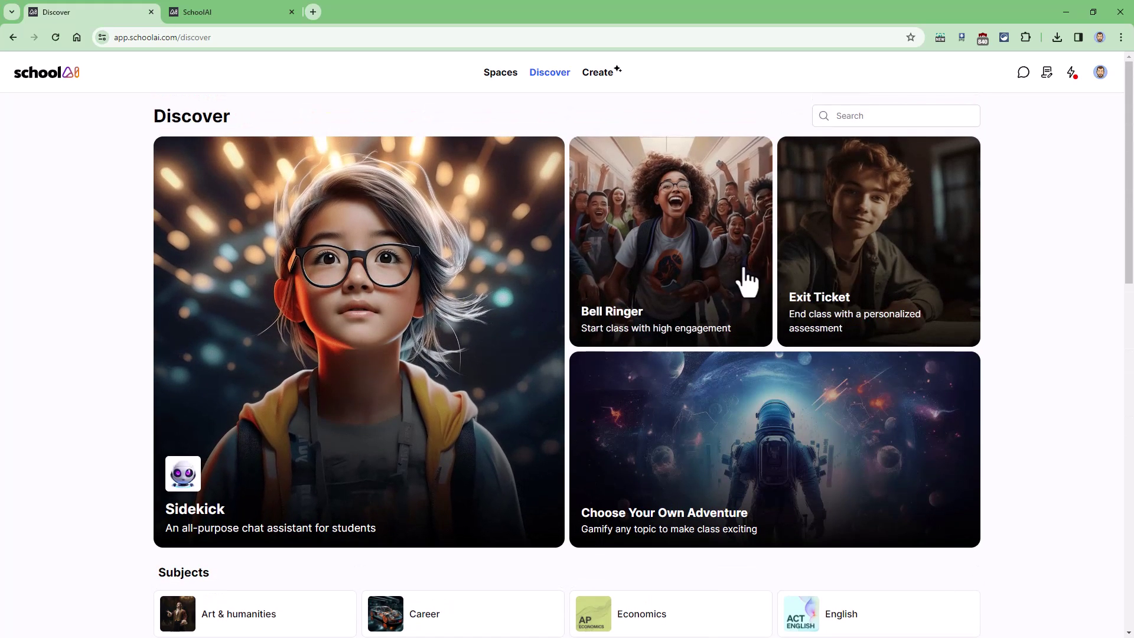
{"action": "left_click", "coordinate": [682, 282]}
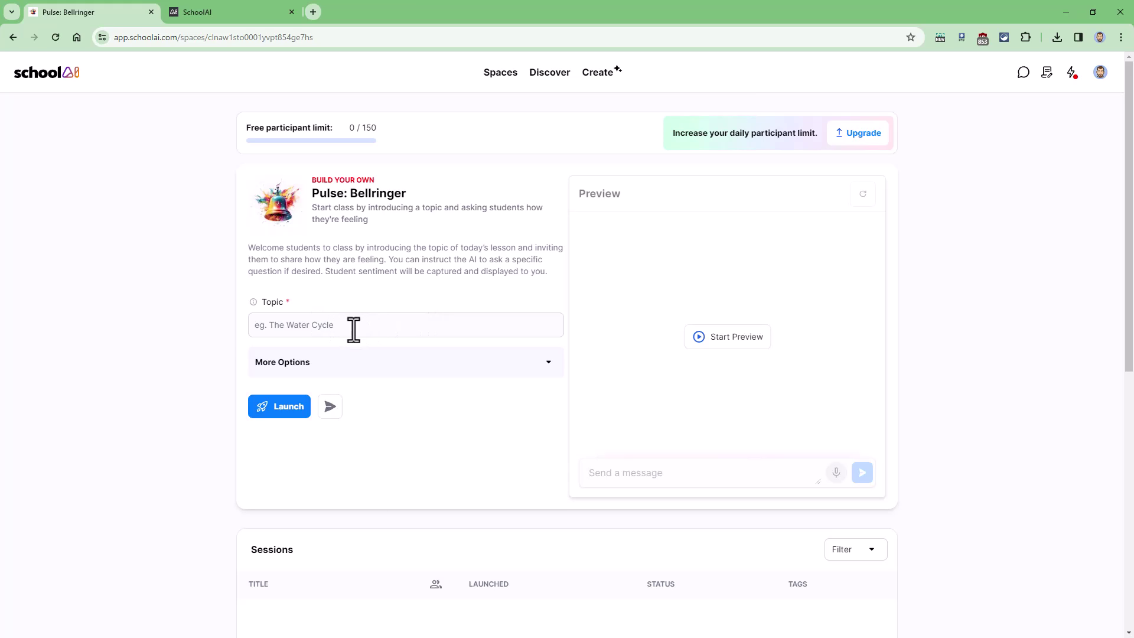
Step: Review the Pulse: Bellringer extra options, then return to Discover
{"action": "left_click", "coordinate": [374, 367]}
{"action": "scroll", "coordinate": [413, 383], "scroll_direction": "down", "scroll_amount": 3}
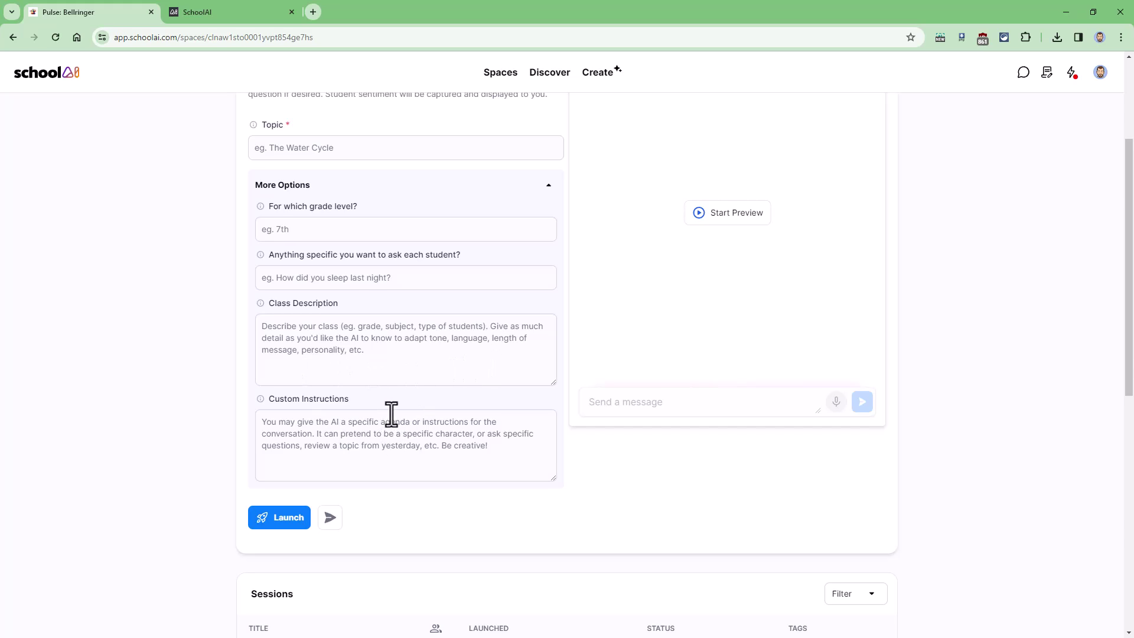
{"action": "scroll", "coordinate": [391, 414], "scroll_direction": "up", "scroll_amount": 2}
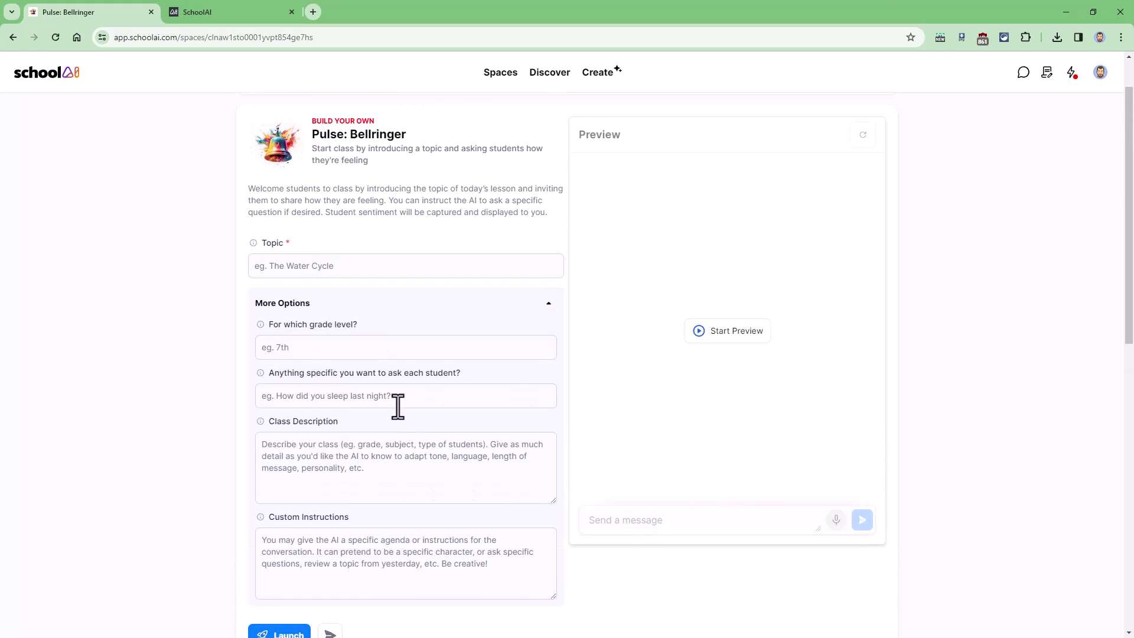
{"action": "scroll", "coordinate": [572, 134], "scroll_direction": "up", "scroll_amount": 1}
{"action": "left_click", "coordinate": [549, 73]}
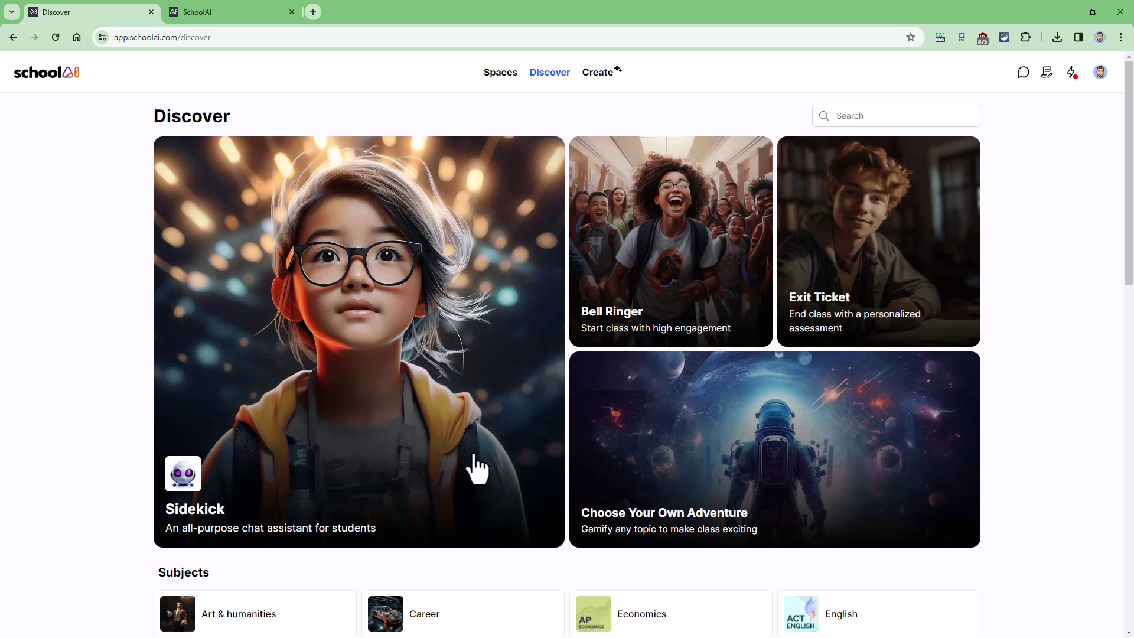
Step: Open Sidekick and expand its interaction style, class description and session rules options
{"action": "left_click", "coordinate": [320, 457]}
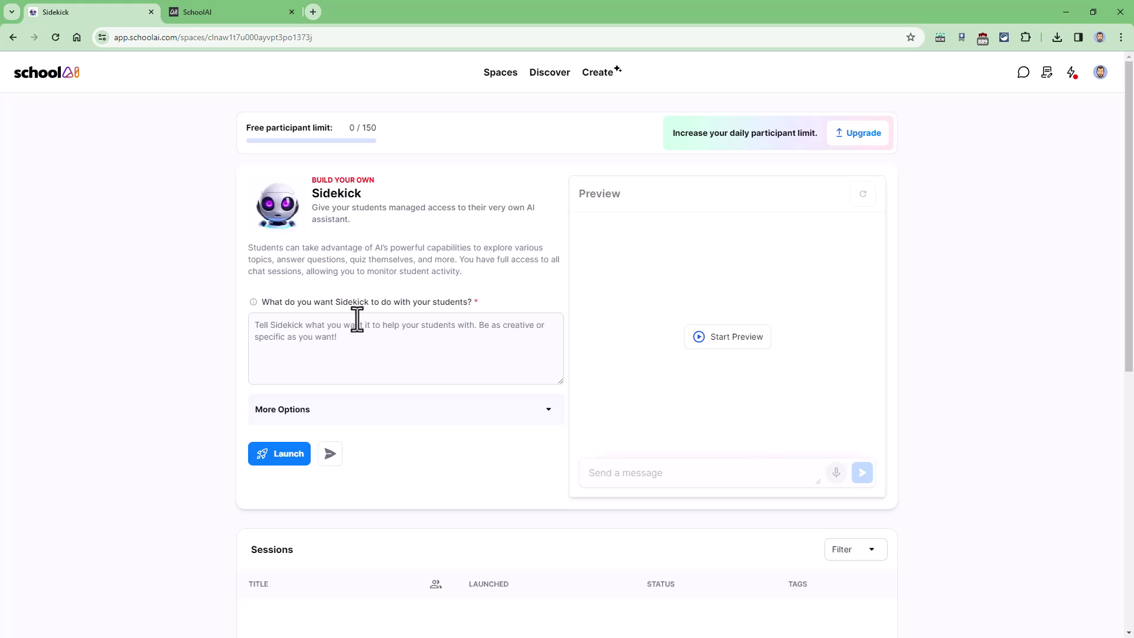
{"action": "left_click", "coordinate": [423, 408]}
{"action": "scroll", "coordinate": [425, 406], "scroll_direction": "down", "scroll_amount": 3}
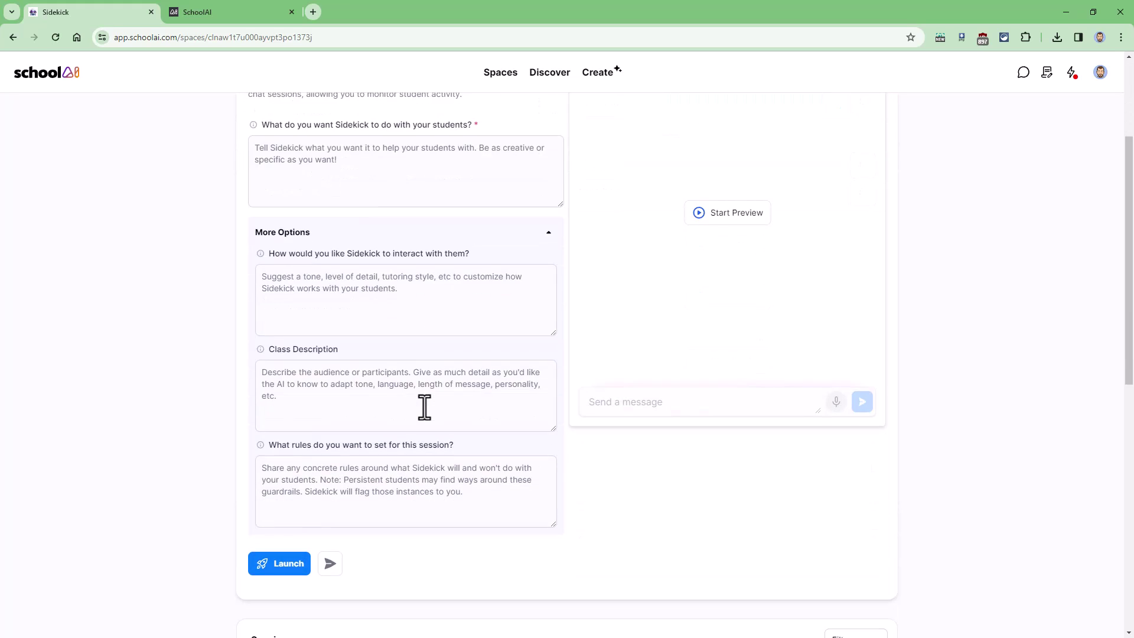
{"action": "scroll", "coordinate": [425, 405], "scroll_direction": "up", "scroll_amount": 3}
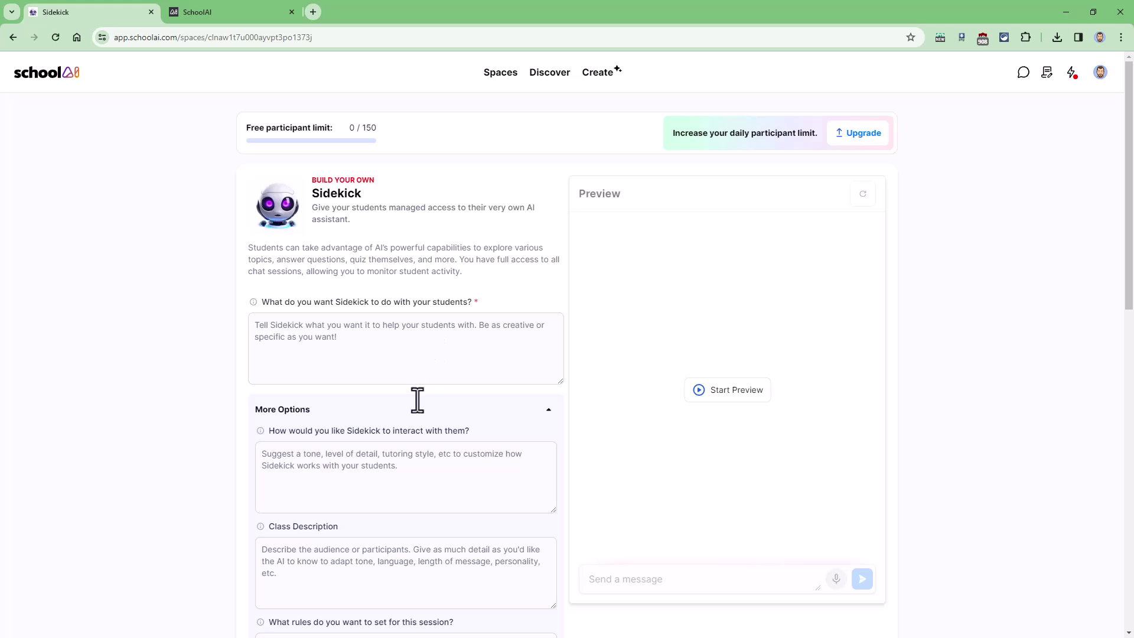
{"action": "scroll", "coordinate": [419, 423], "scroll_direction": "down", "scroll_amount": 4}
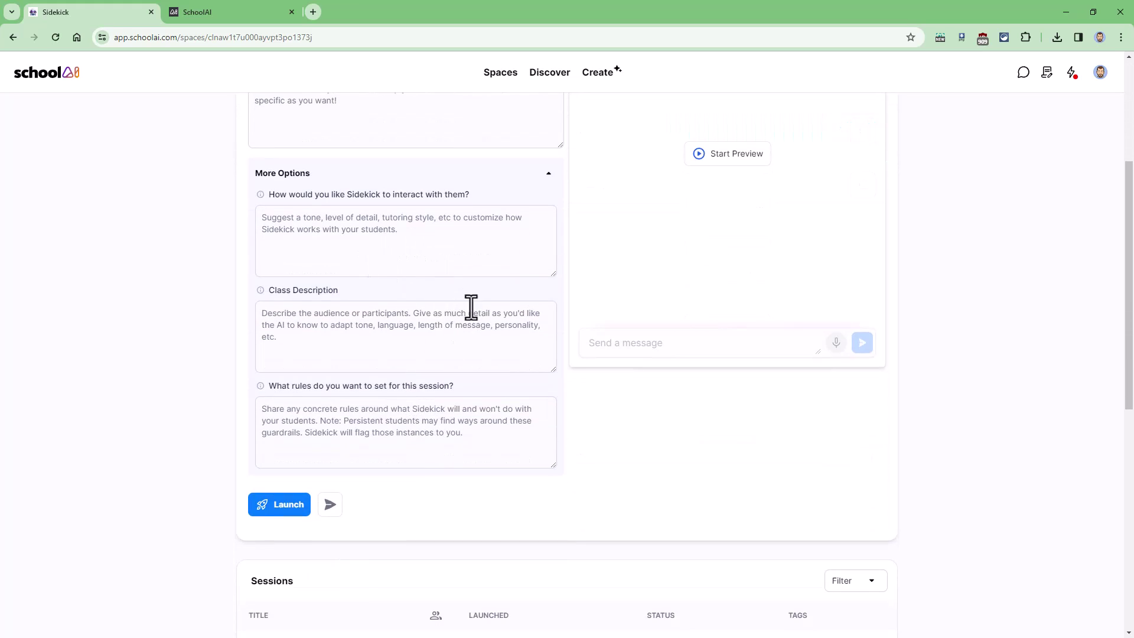
{"action": "scroll", "coordinate": [467, 306], "scroll_direction": "up", "scroll_amount": 4}
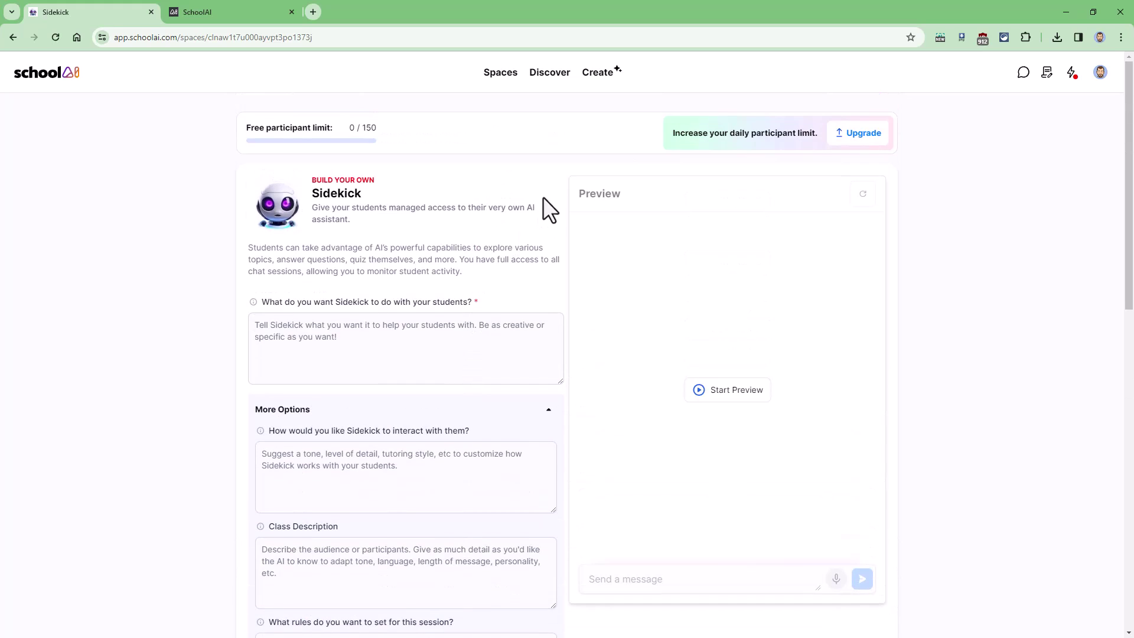
Step: Go back to Discover and open the Dive into Popular Books collection
{"action": "left_click", "coordinate": [552, 78]}
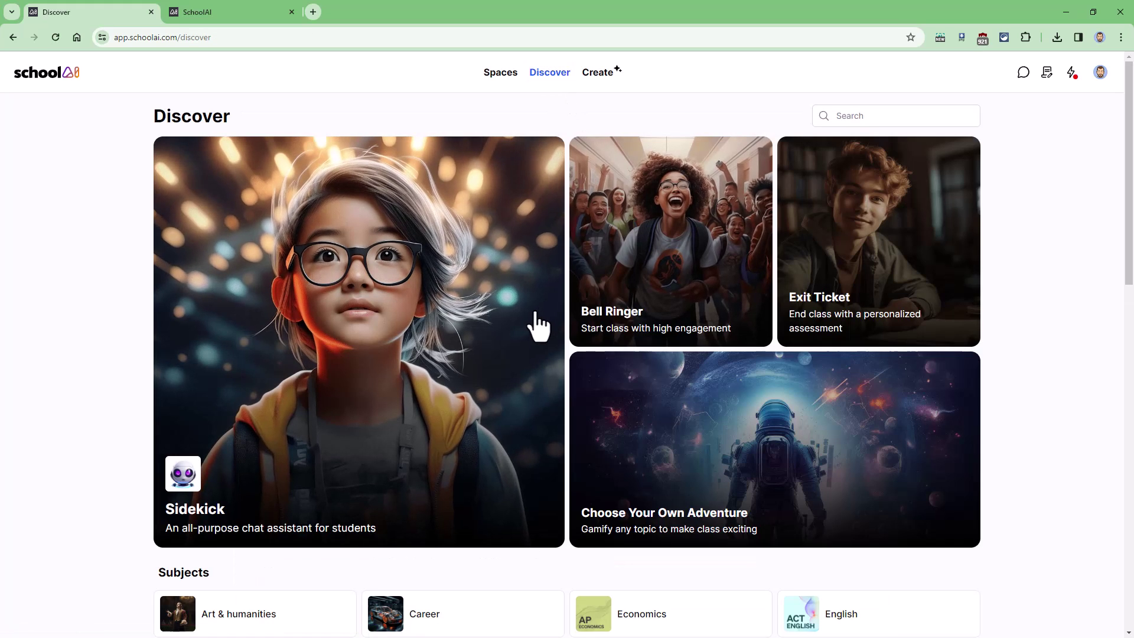
{"action": "scroll", "coordinate": [538, 326], "scroll_direction": "down", "scroll_amount": 15}
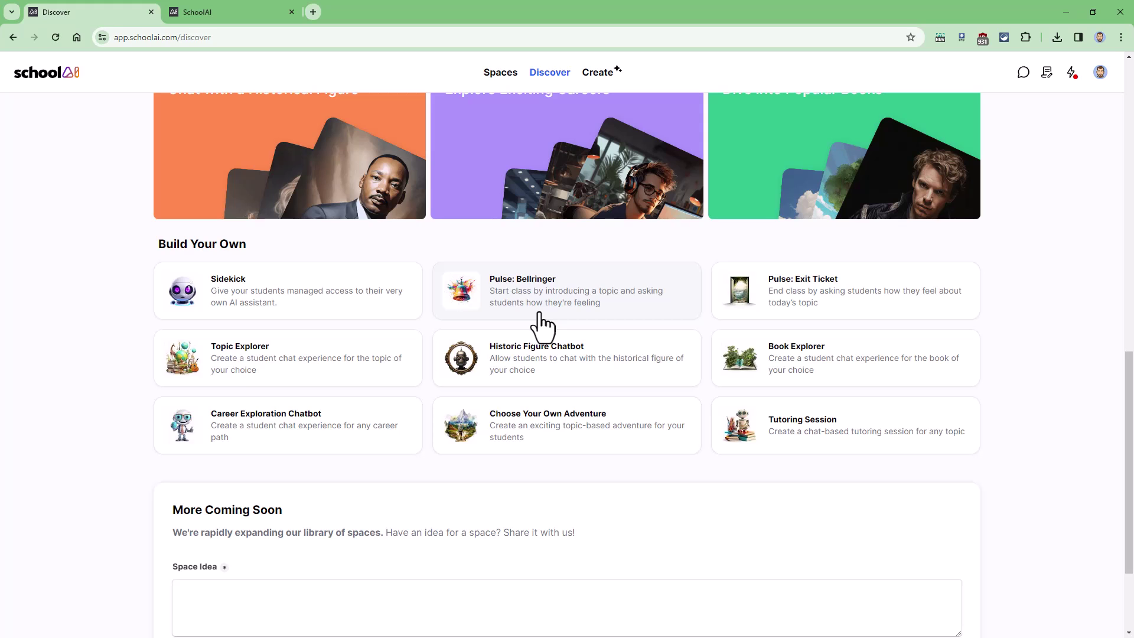
{"action": "scroll", "coordinate": [539, 318], "scroll_direction": "up", "scroll_amount": 4}
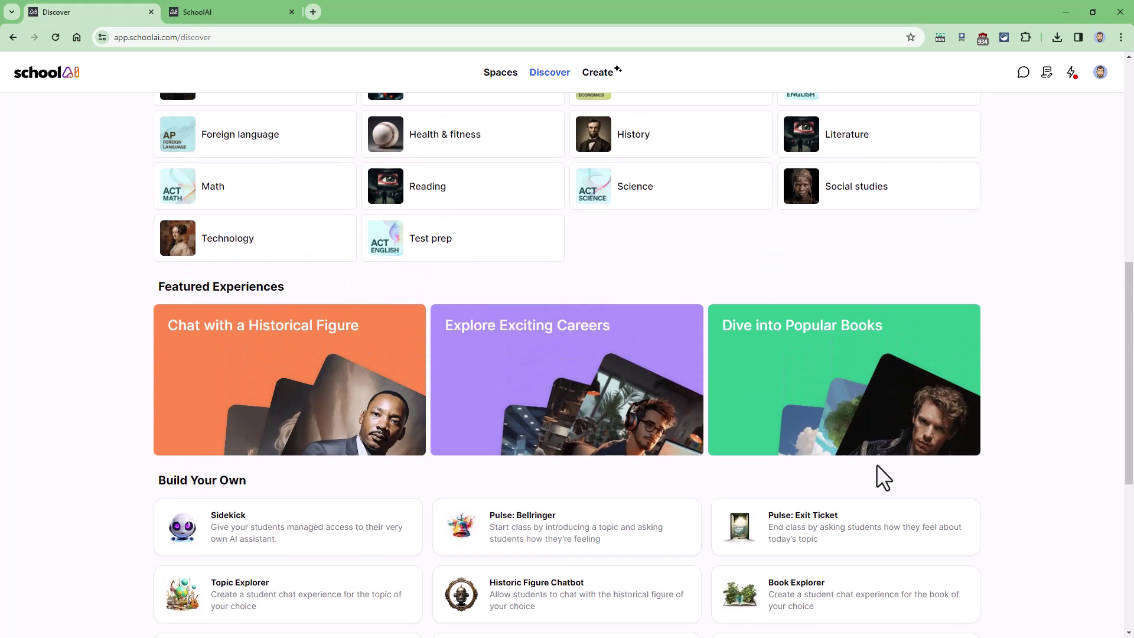
{"action": "left_click", "coordinate": [792, 423]}
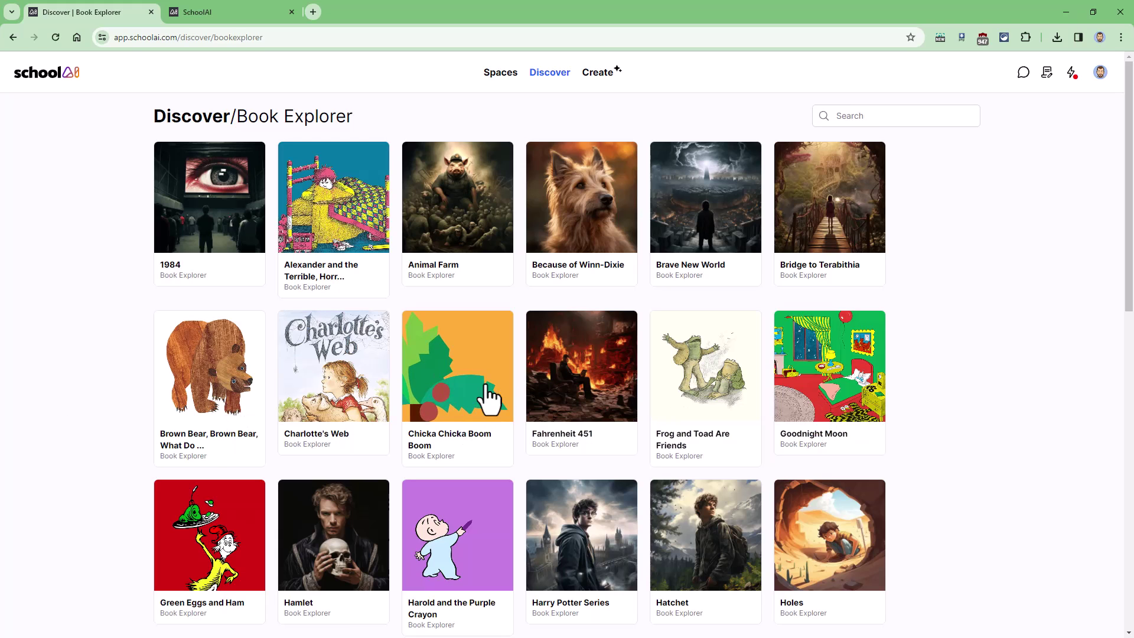
Step: Open Charlotte's Web and set its class description to 'My students are in 5th grade'
{"action": "left_click", "coordinate": [325, 400]}
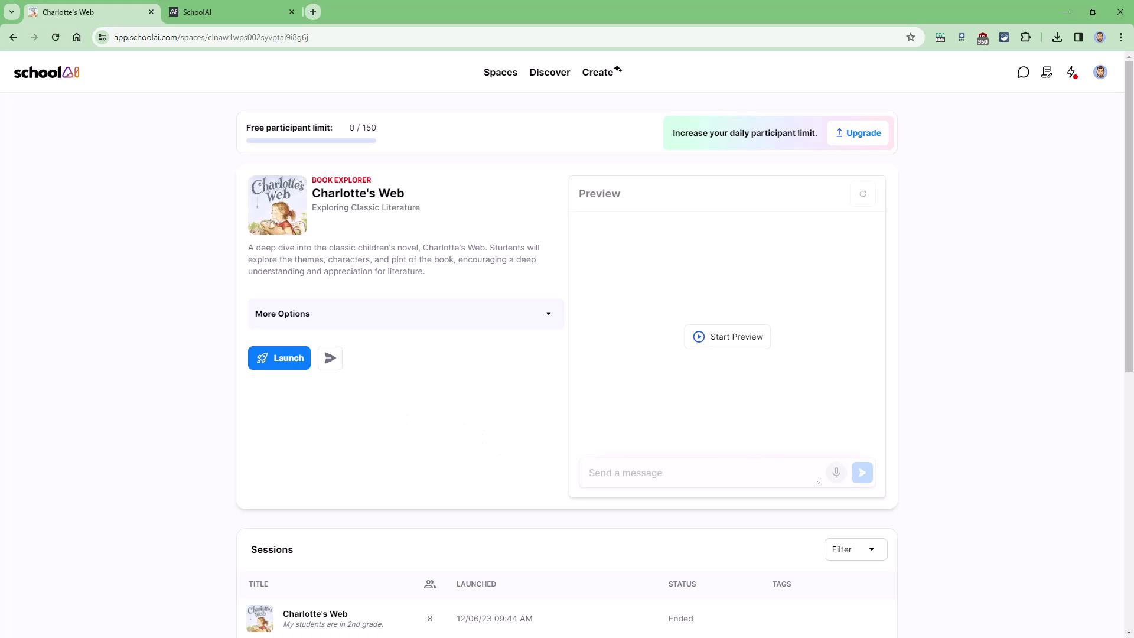
{"action": "left_click", "coordinate": [374, 321]}
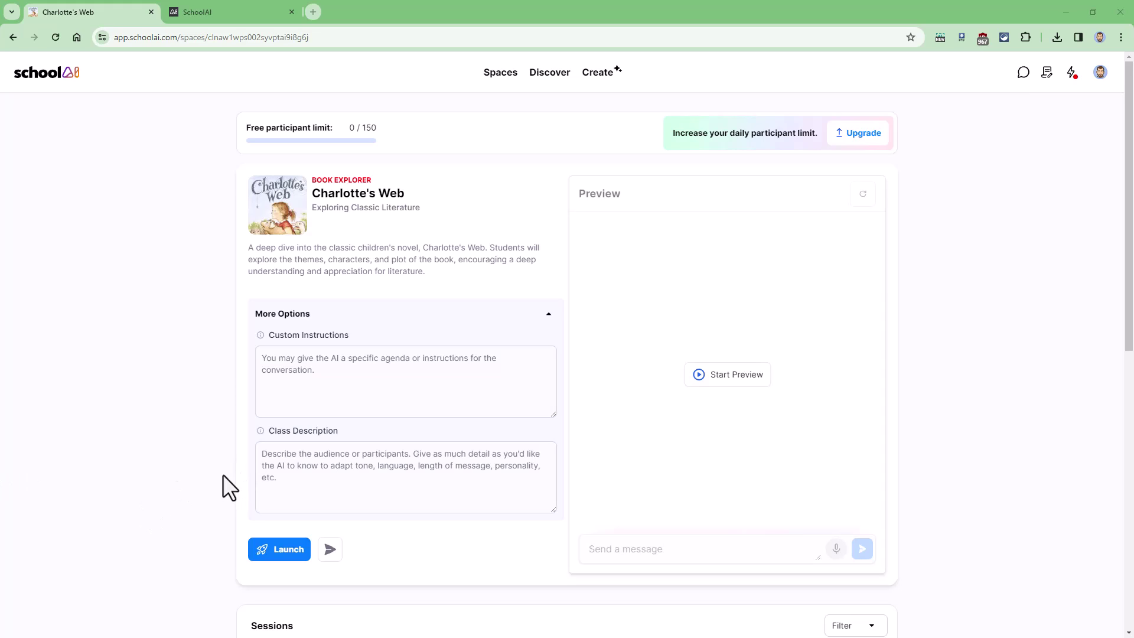
{"action": "left_click", "coordinate": [400, 471]}
{"action": "type", "text": "My students are in 5th grade"}
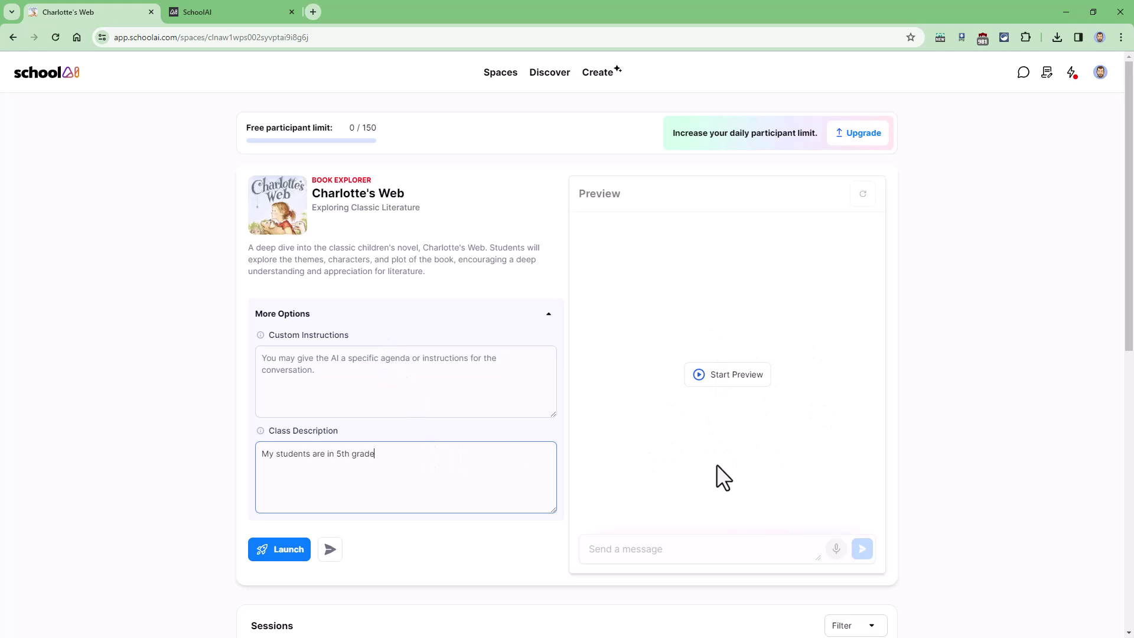
Step: Start the Charlotte's Web preview chat and get ready to reply in the message box
{"action": "left_click", "coordinate": [731, 384]}
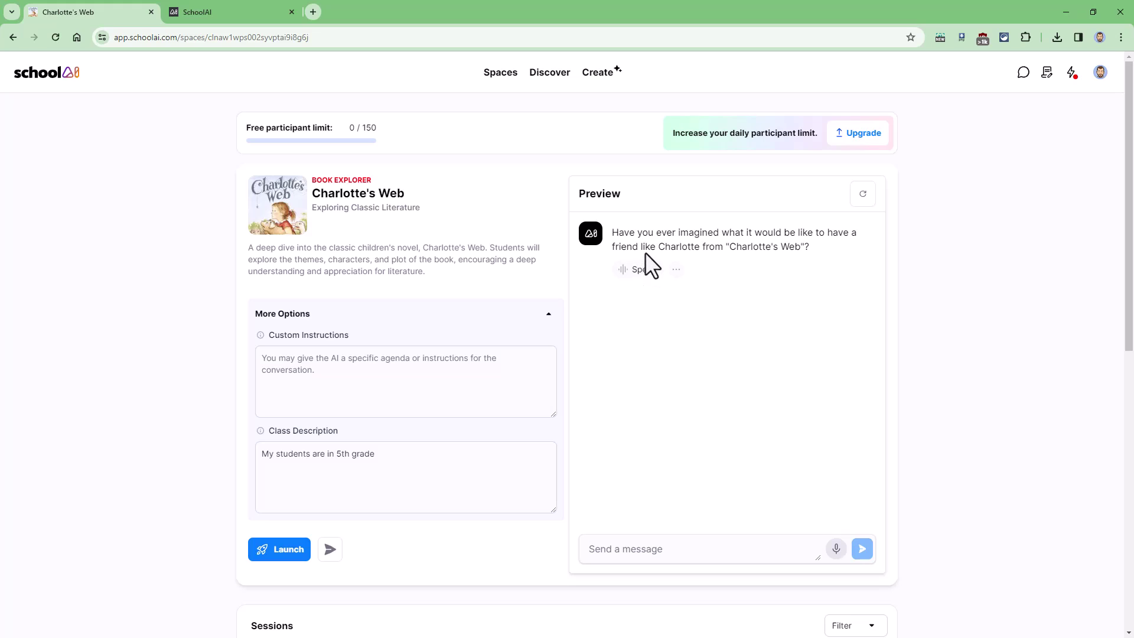
{"action": "left_click", "coordinate": [683, 550]}
Step: Launch the Charlotte's Web space for students and copy its join link
{"action": "left_click", "coordinate": [278, 554]}
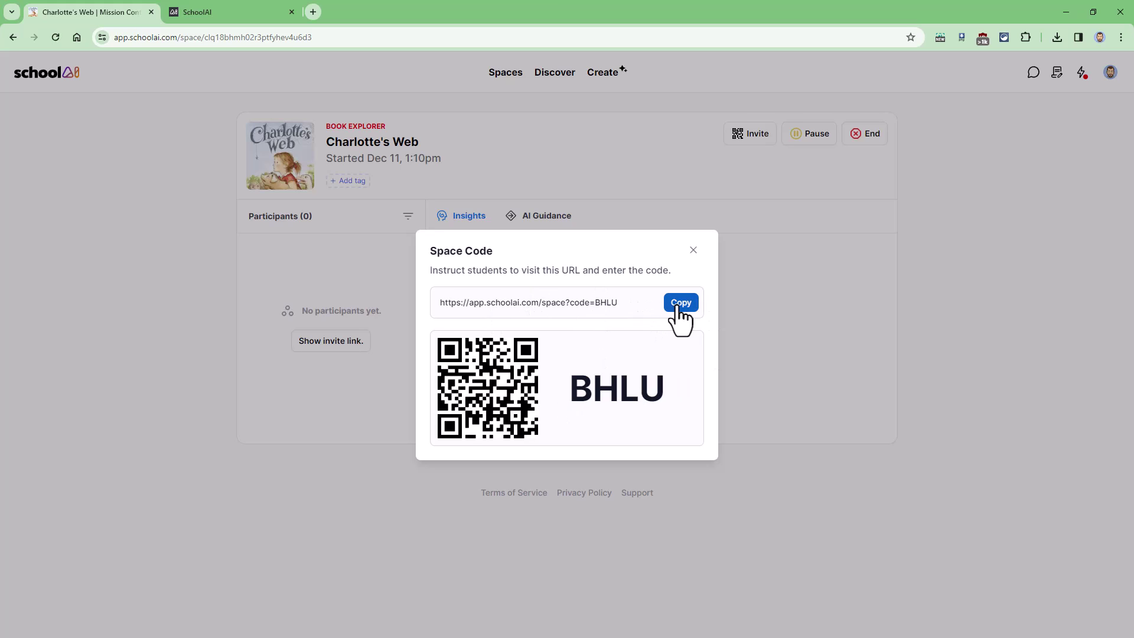
{"action": "left_click", "coordinate": [681, 303]}
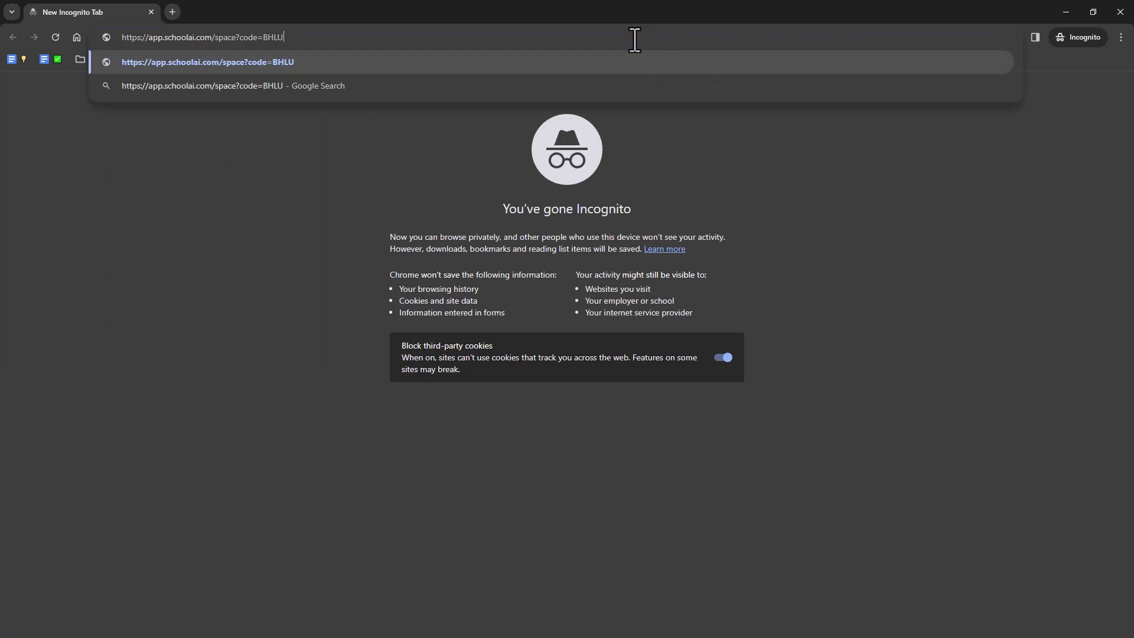
Step: Load the join link, enter a student name, and join the Charlotte's Web space as a student
{"action": "key", "text": "Return"}
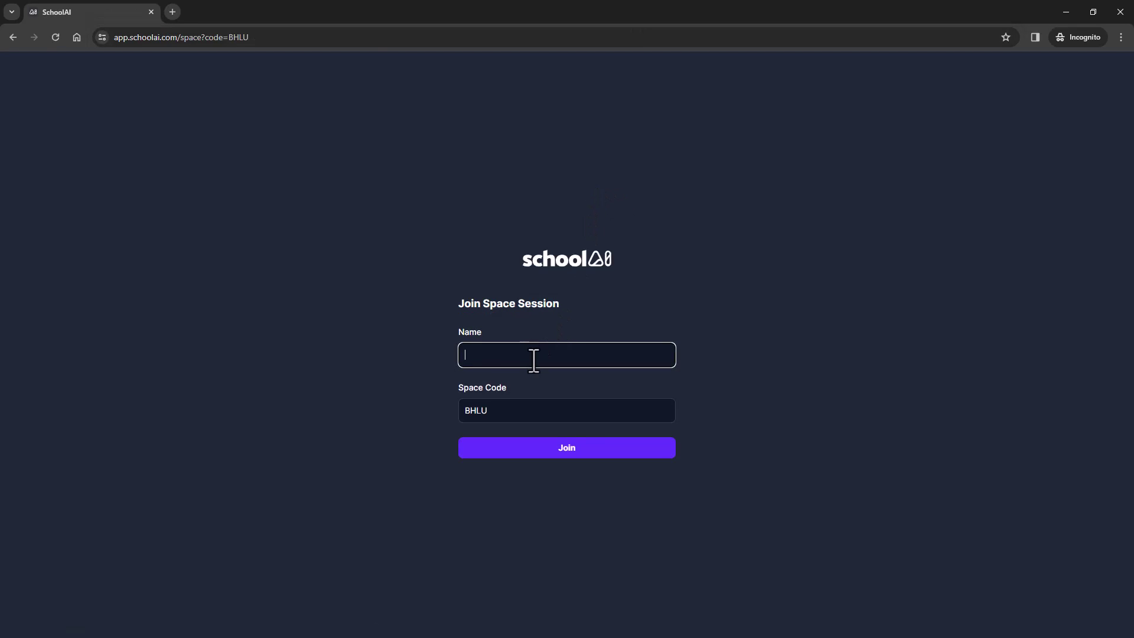
{"action": "type", "text": "Eric"}
{"action": "left_click", "coordinate": [593, 449]}
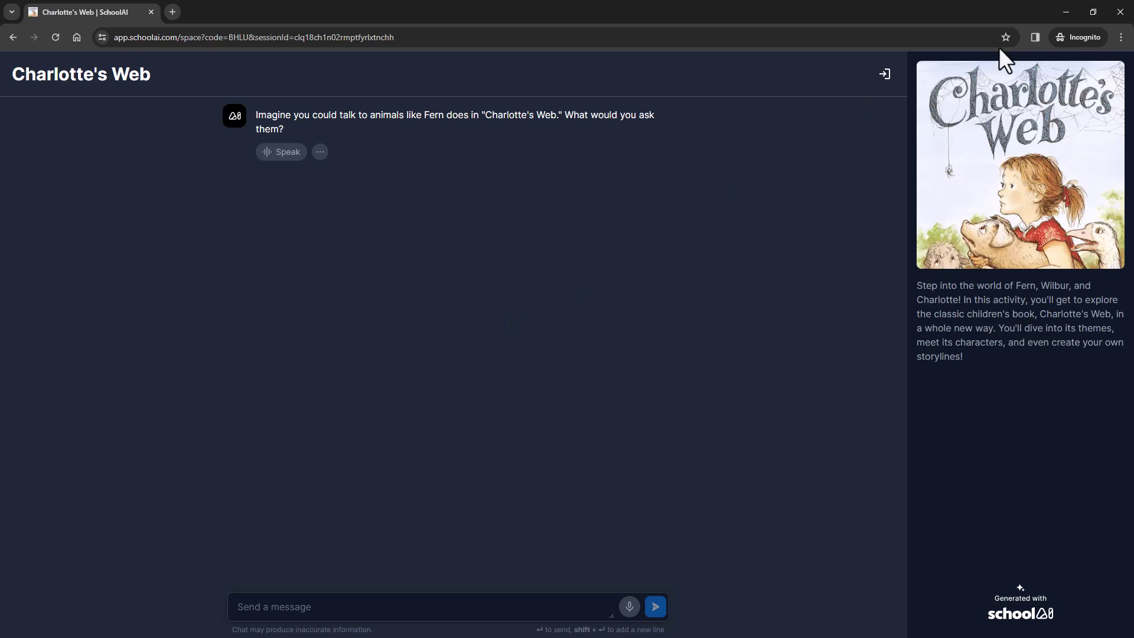
Step: Close the student window, end the live session, and open the 12/01/23 Charlotte's Web session insights
{"action": "left_click", "coordinate": [1119, 16]}
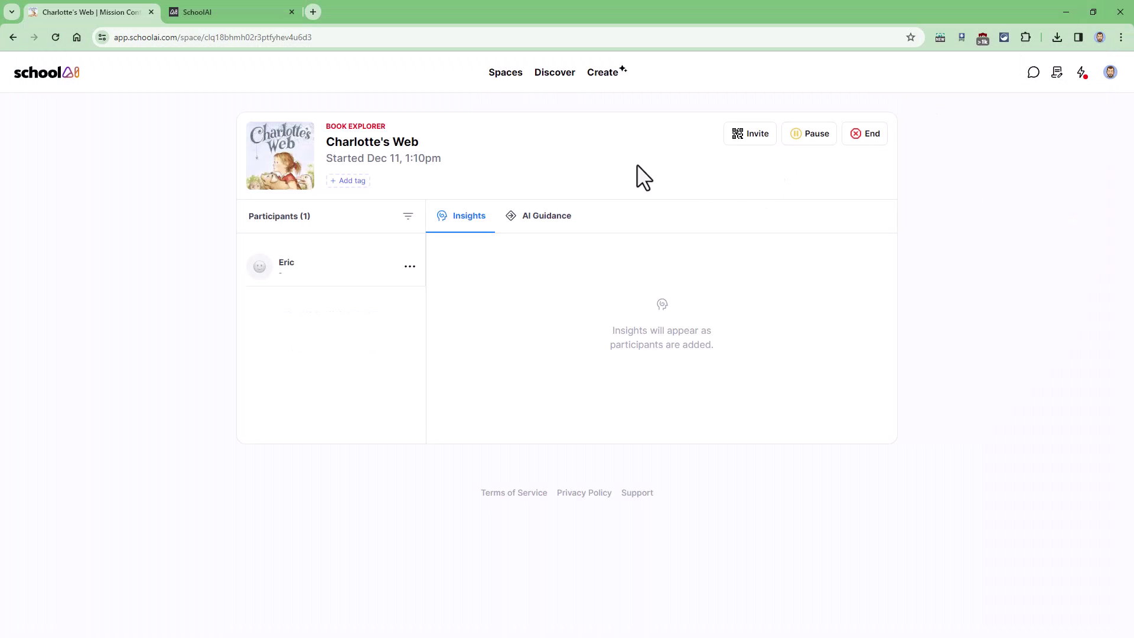
{"action": "left_click", "coordinate": [868, 135]}
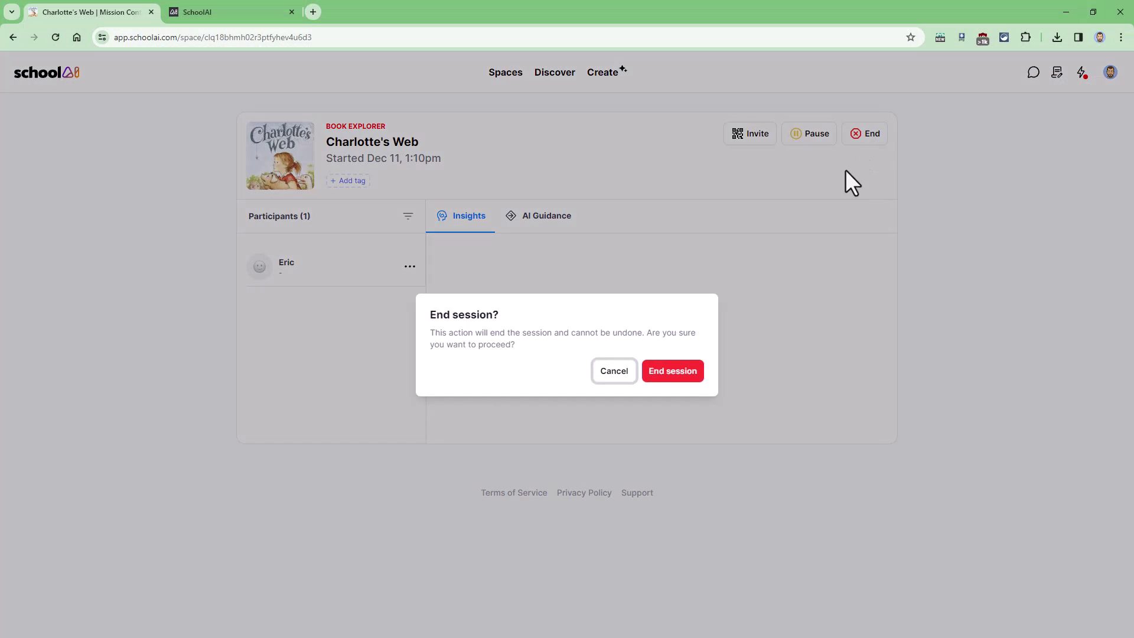
{"action": "left_click", "coordinate": [677, 372]}
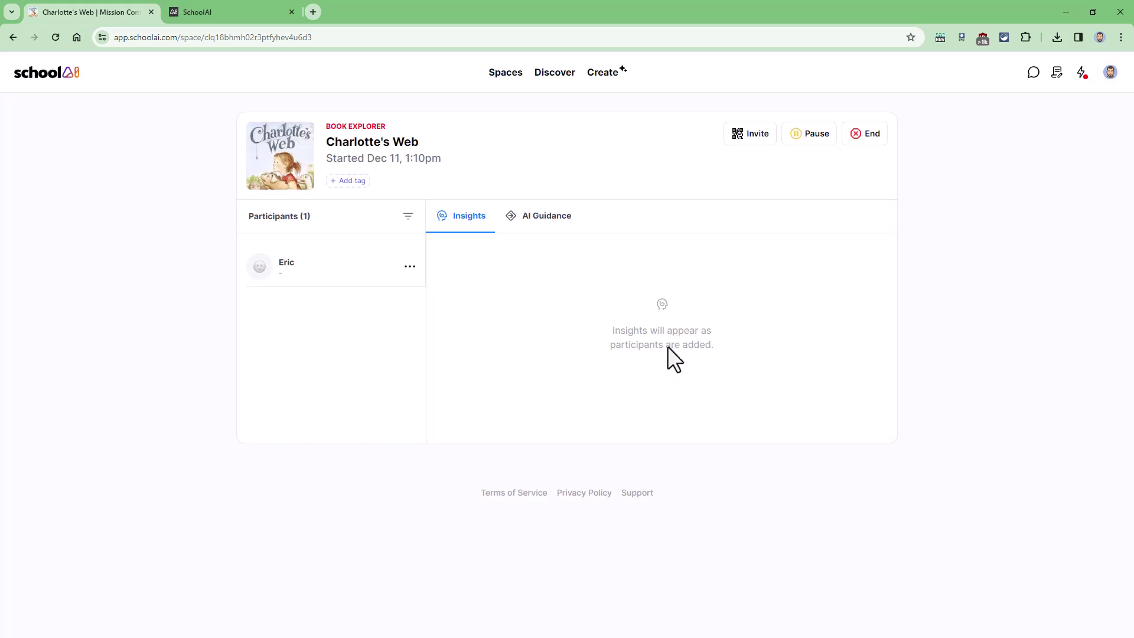
{"action": "left_click", "coordinate": [506, 73]}
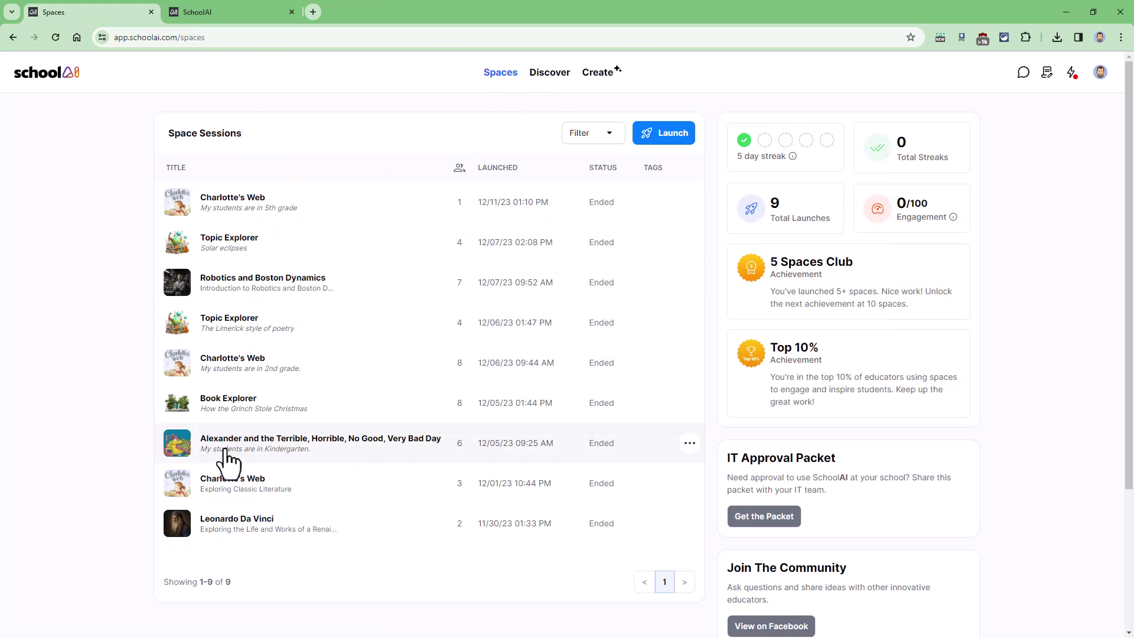
{"action": "left_click", "coordinate": [232, 485]}
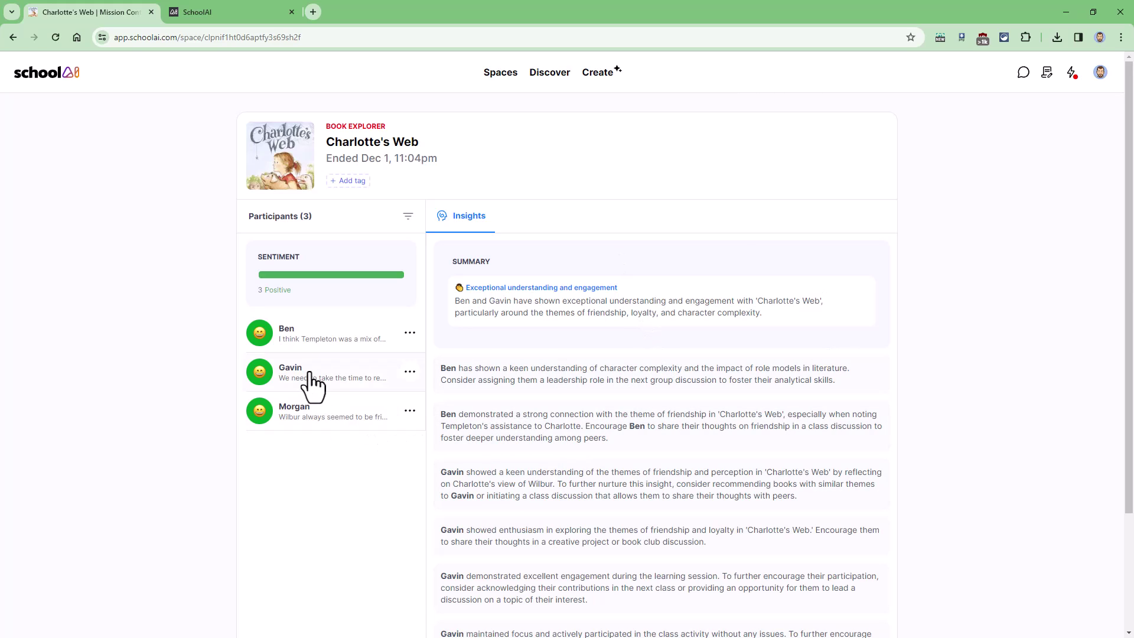
{"action": "left_click", "coordinate": [297, 341]}
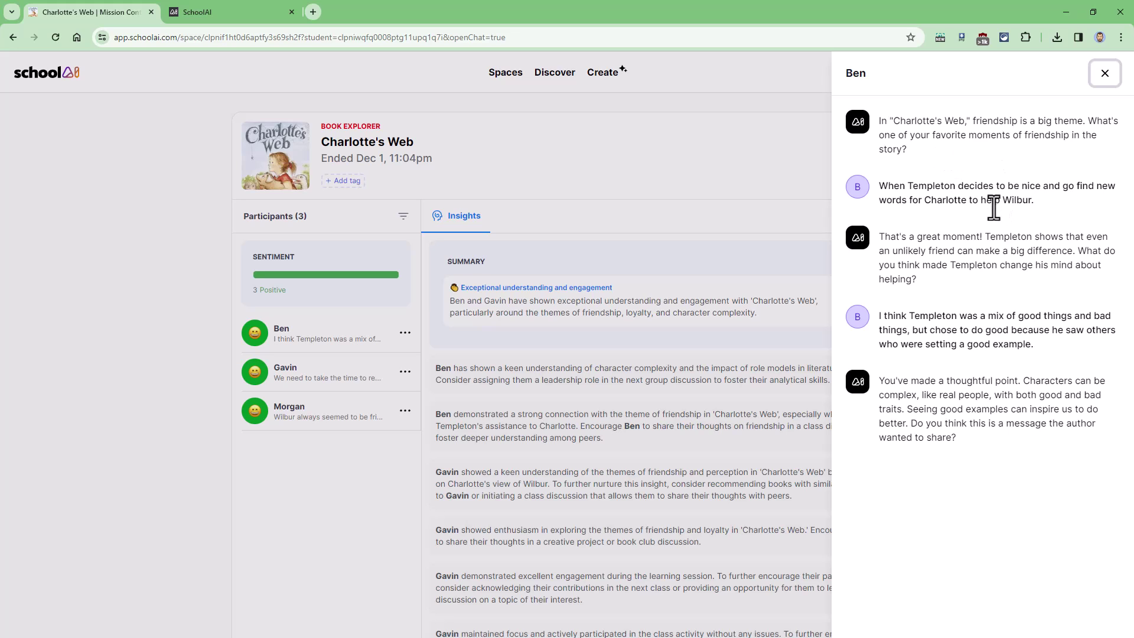
{"action": "left_click", "coordinate": [1105, 74]}
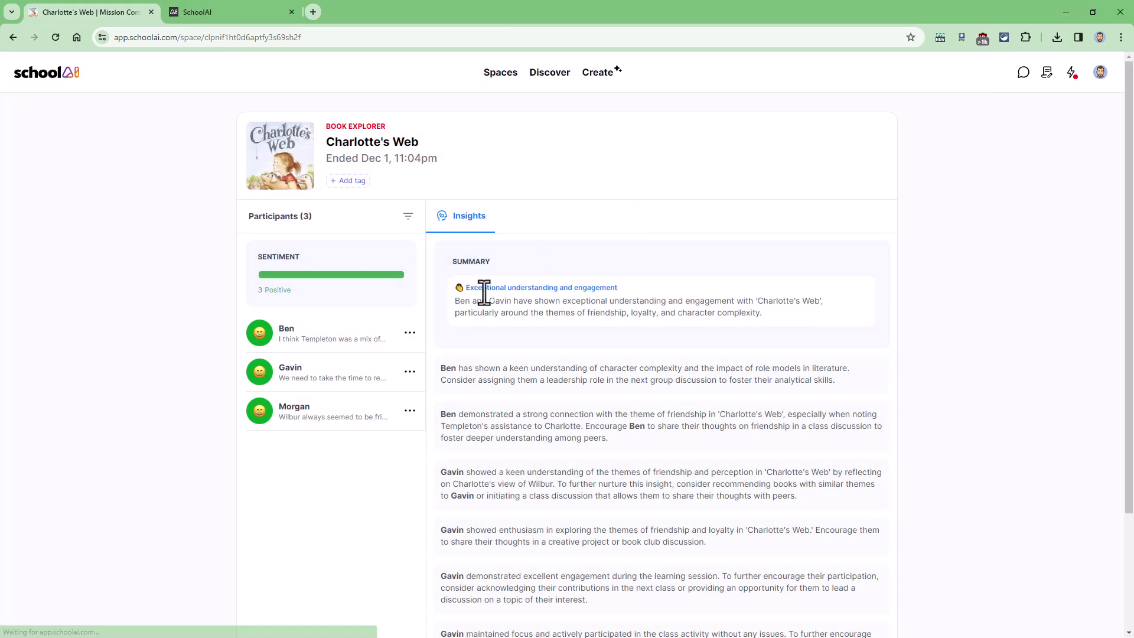
{"action": "left_click", "coordinate": [338, 372]}
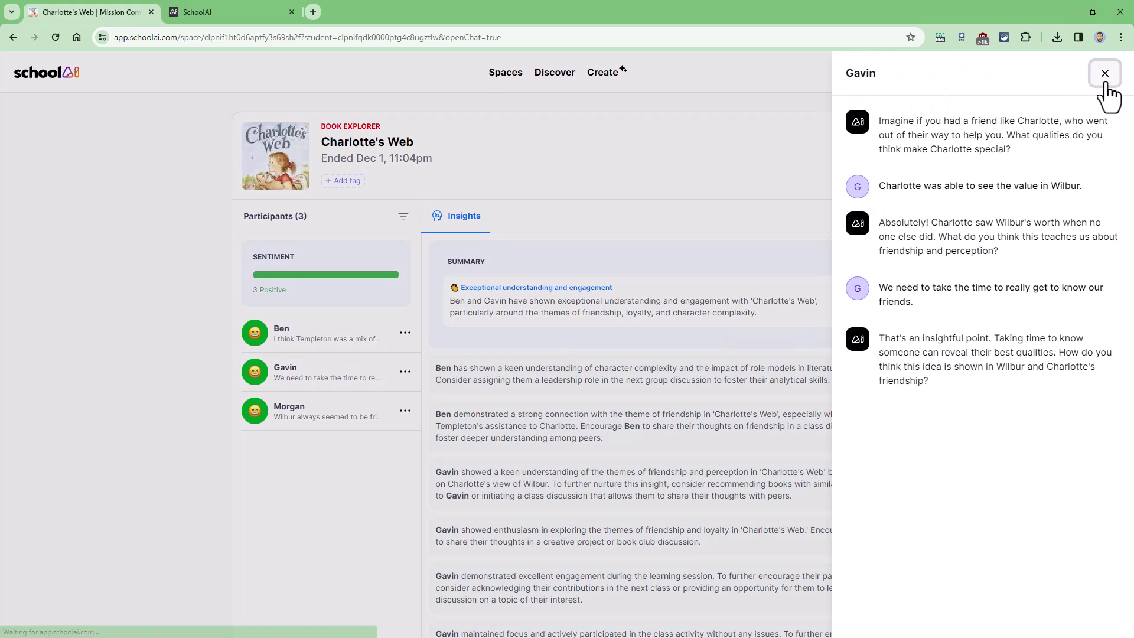
{"action": "left_click", "coordinate": [1105, 74]}
{"action": "left_click", "coordinate": [333, 412]}
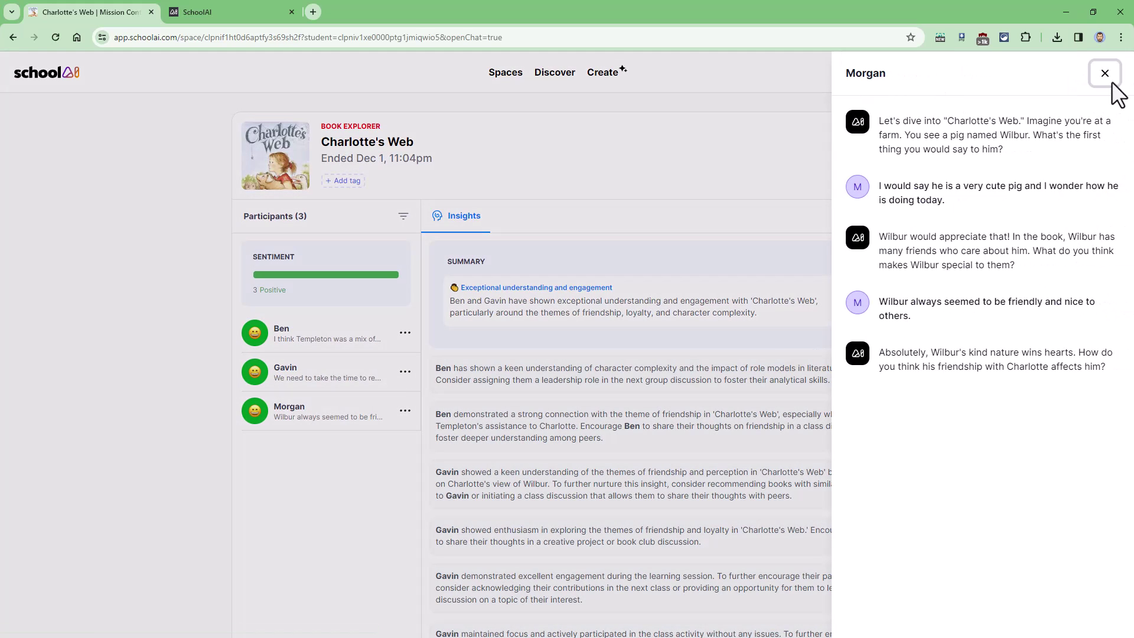
{"action": "left_click", "coordinate": [1105, 74]}
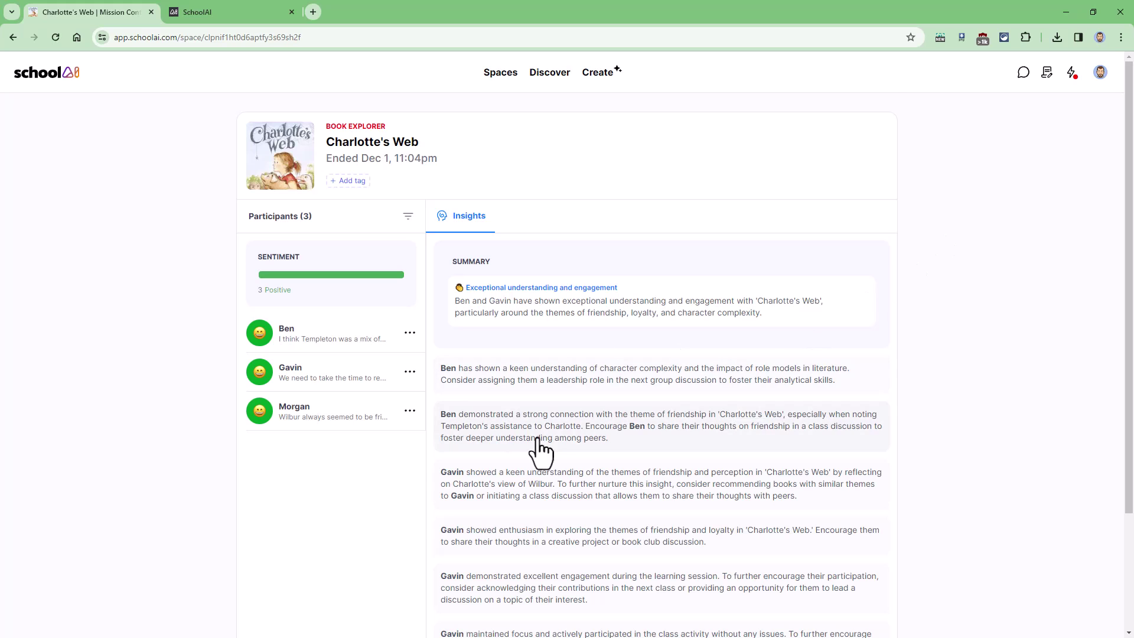
{"action": "scroll", "coordinate": [541, 452], "scroll_direction": "down", "scroll_amount": 3}
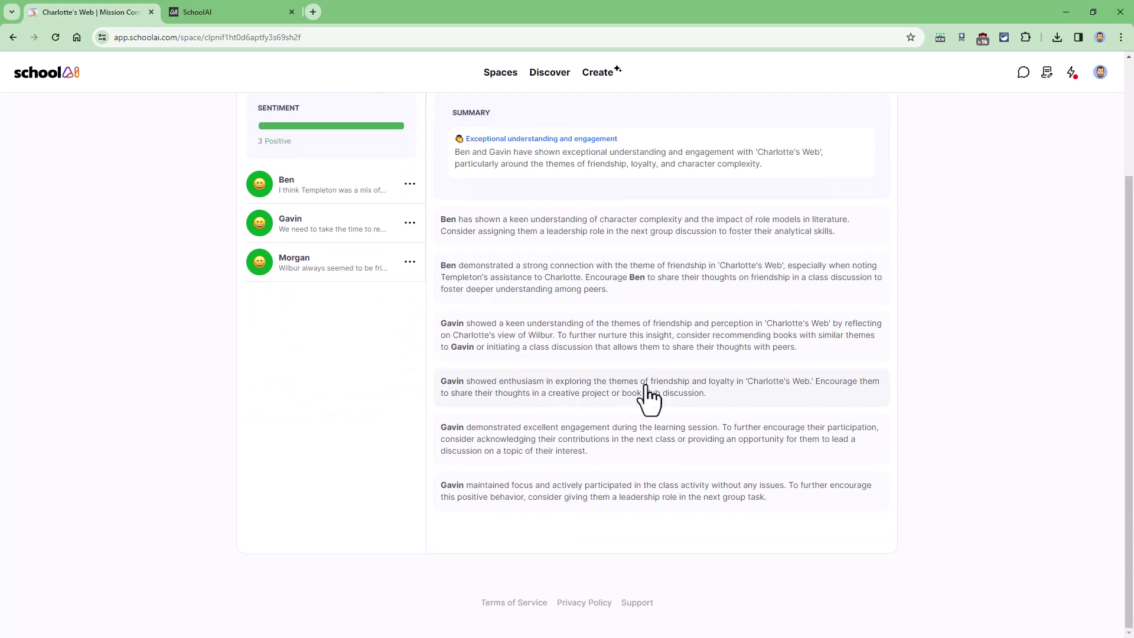
{"action": "scroll", "coordinate": [597, 307], "scroll_direction": "up", "scroll_amount": 2}
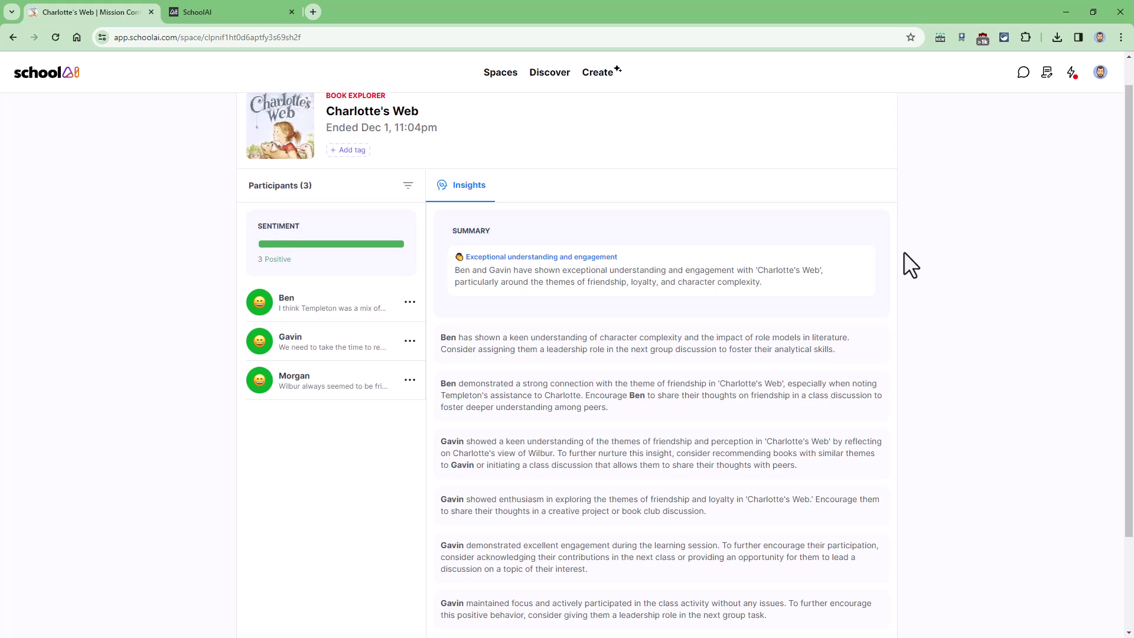
{"action": "scroll", "coordinate": [907, 253], "scroll_direction": "up", "scroll_amount": 1}
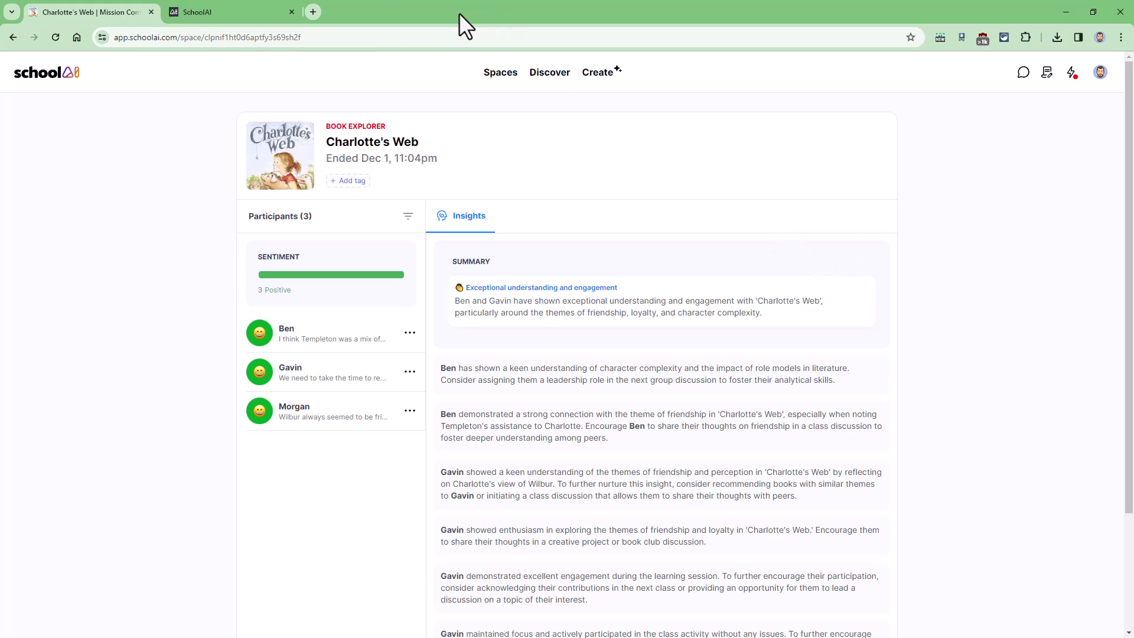
{"action": "left_click", "coordinate": [223, 10]}
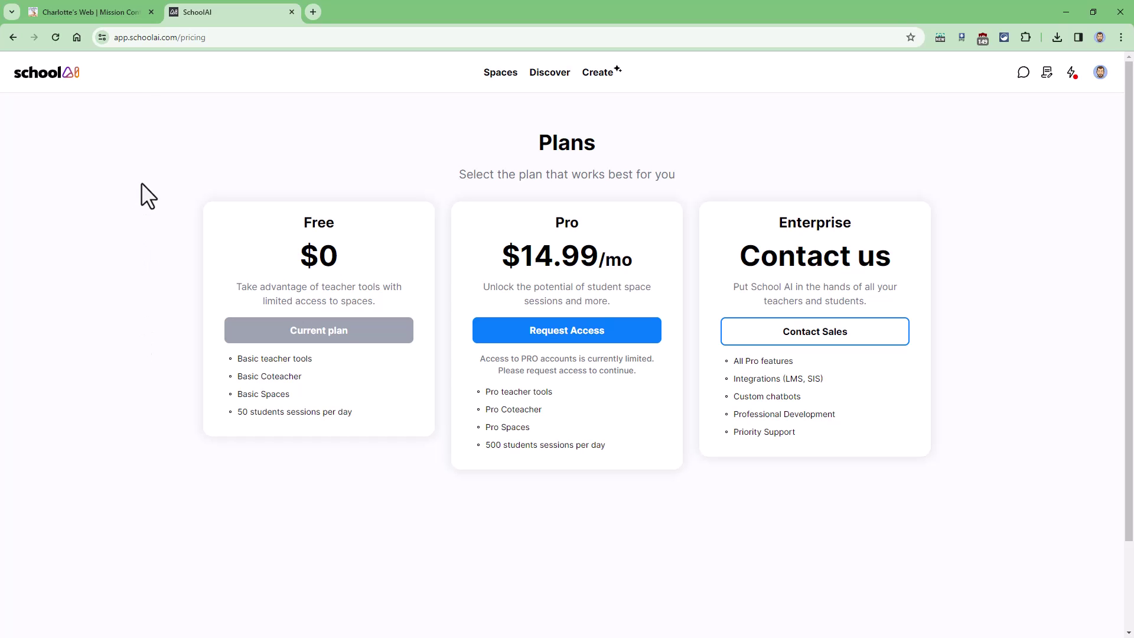
{"action": "left_click", "coordinate": [83, 12]}
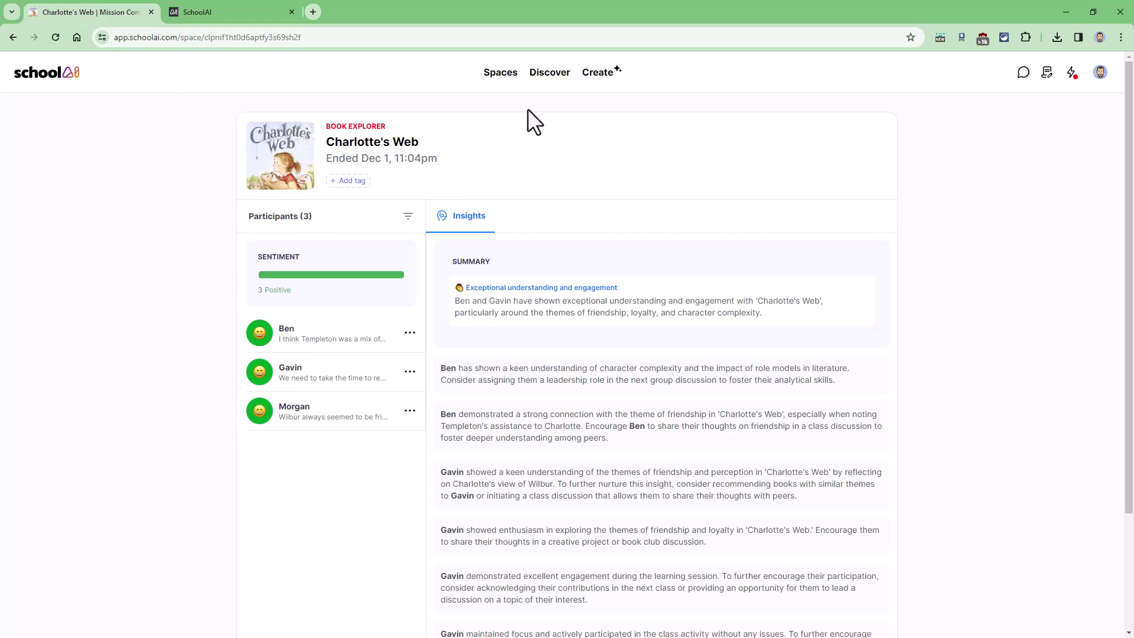
Step: Browse the Discover catalogue and open the Sidekick space setup, showing the 1 / 150 participant limit
{"action": "left_click", "coordinate": [548, 80]}
{"action": "left_click", "coordinate": [497, 78]}
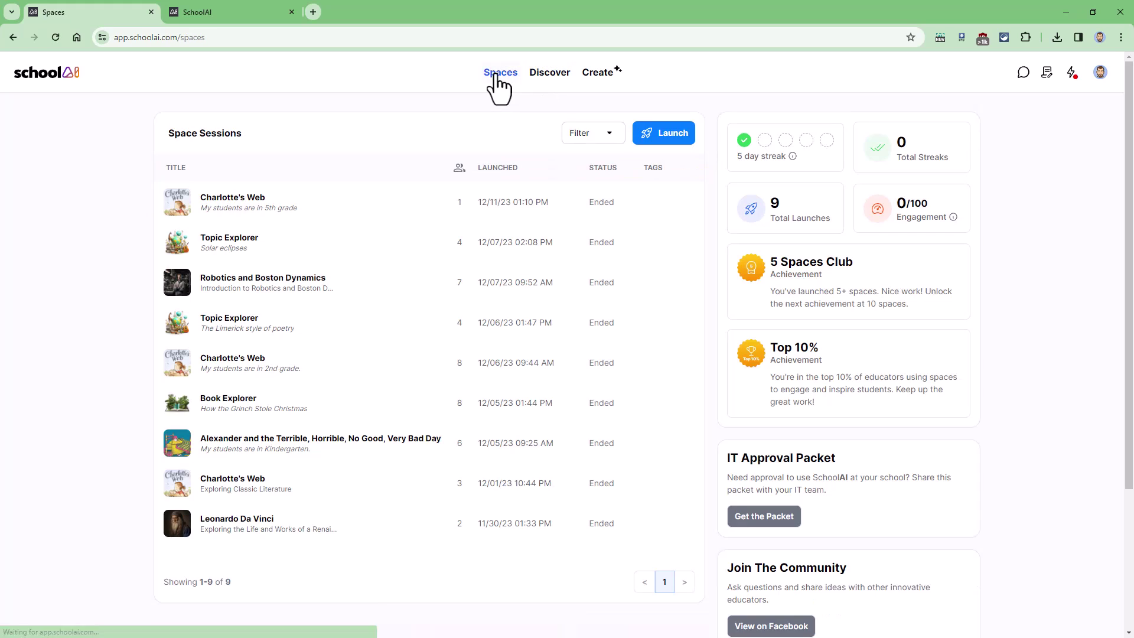
{"action": "left_click", "coordinate": [542, 82]}
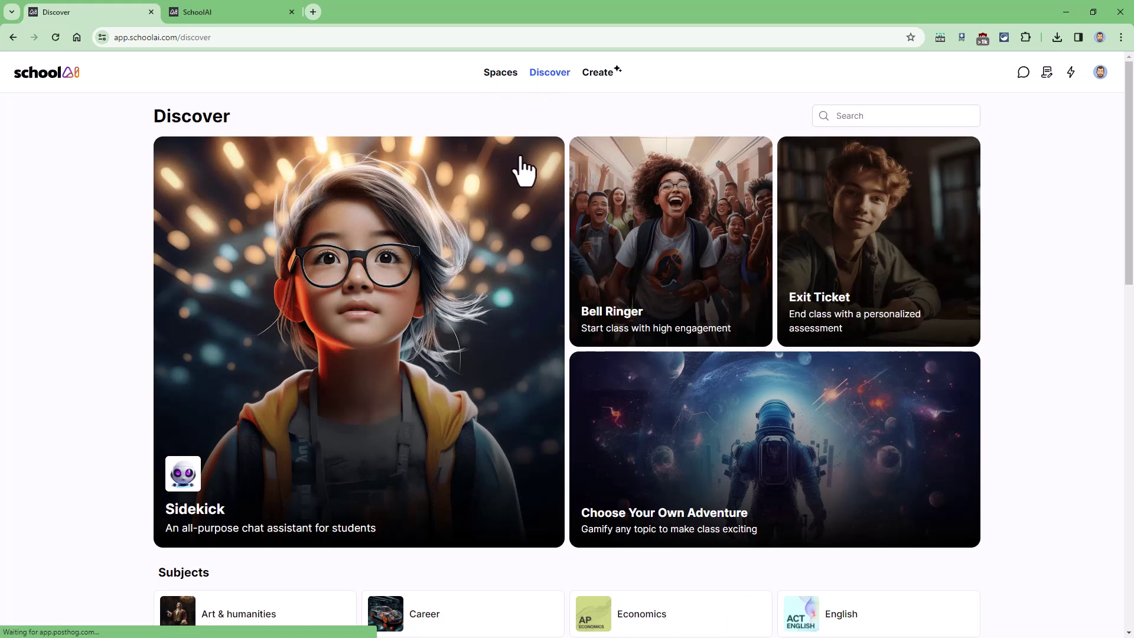
{"action": "left_click", "coordinate": [378, 466]}
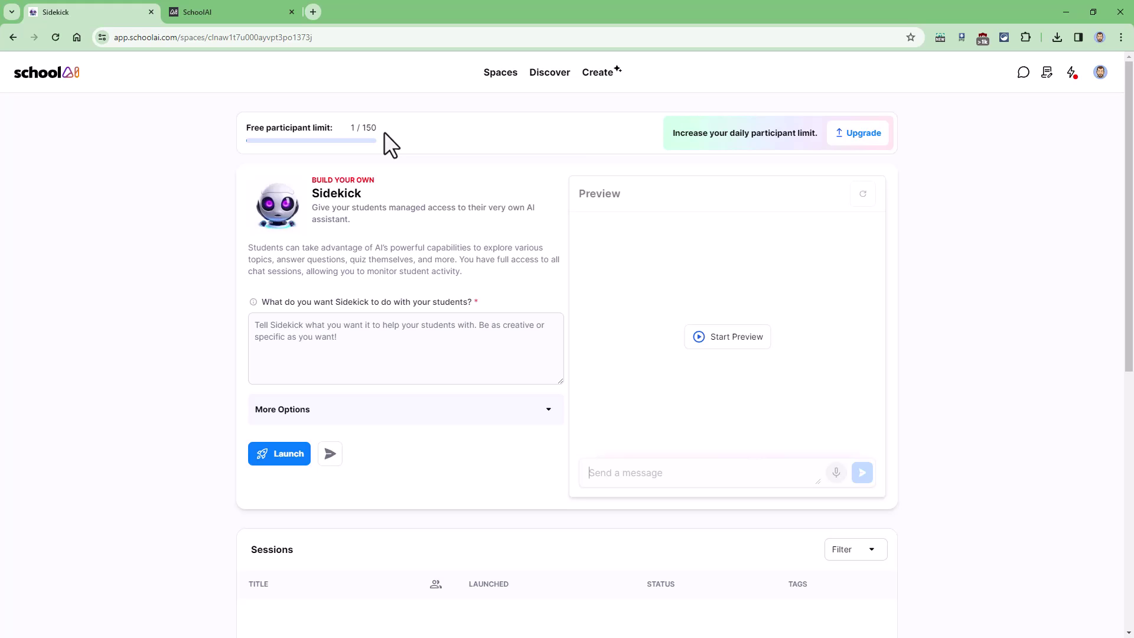
{"action": "left_click", "coordinate": [211, 13]}
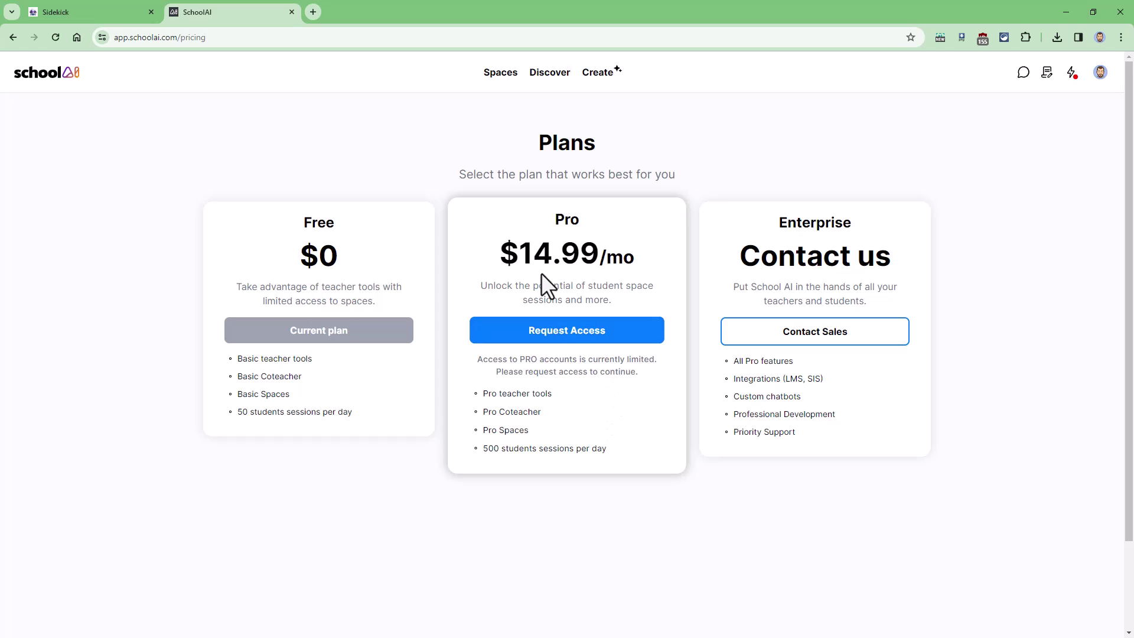
Step: Return to the Sidekick setup page with its 1 / 150 free participant limit
{"action": "left_click", "coordinate": [98, 13]}
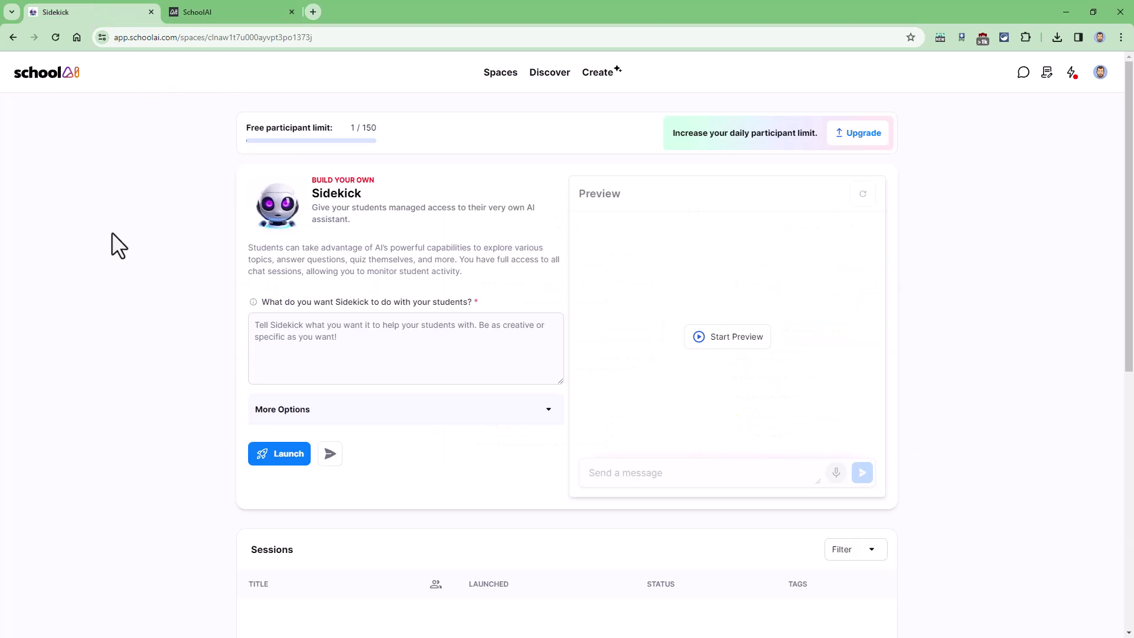